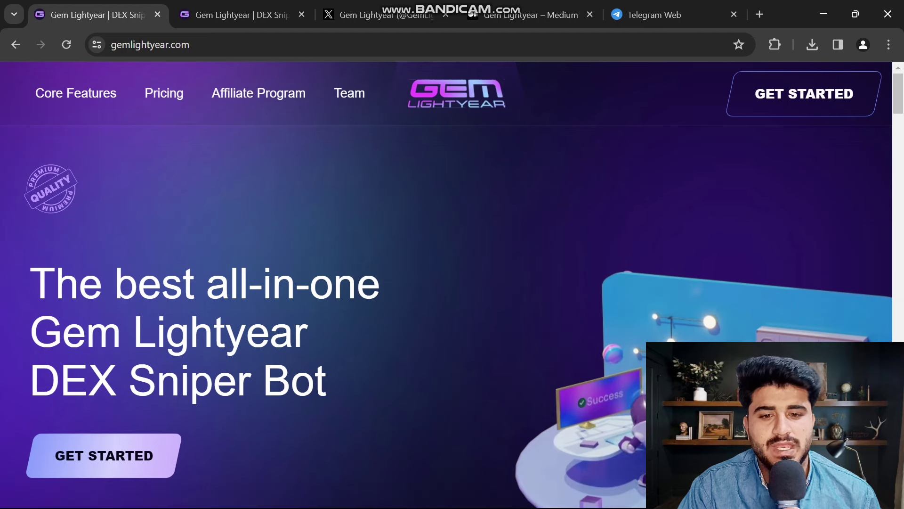
scroll(453, 282, "down", 3)
scroll(452, 282, "down", 1)
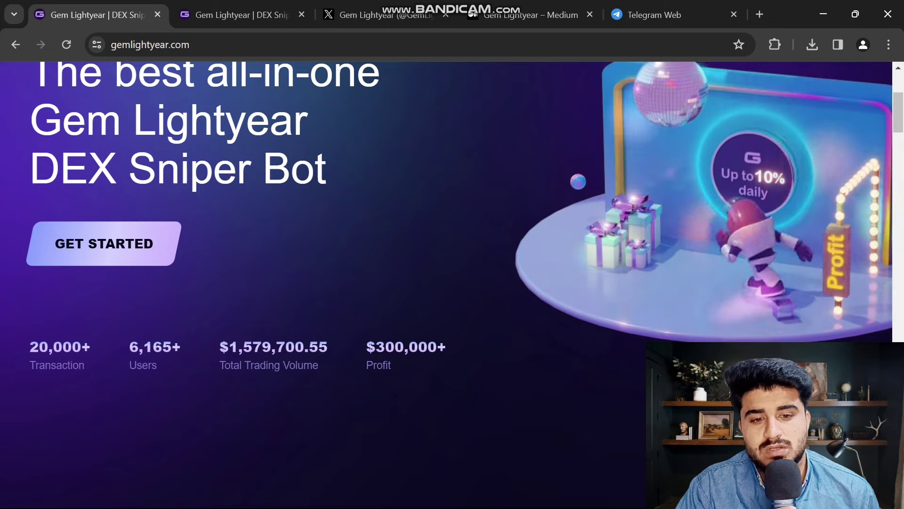
scroll(453, 283, "down", 4)
scroll(452, 283, "down", 1)
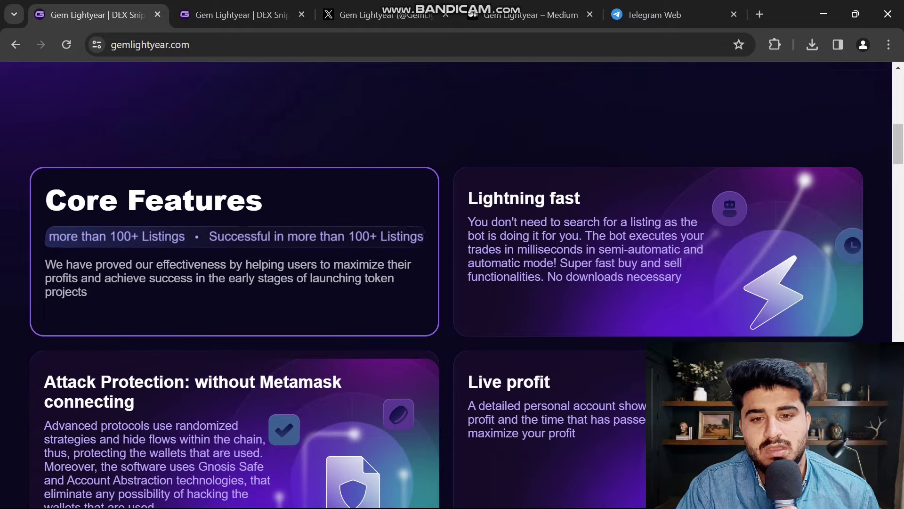
scroll(452, 284, "down", 1)
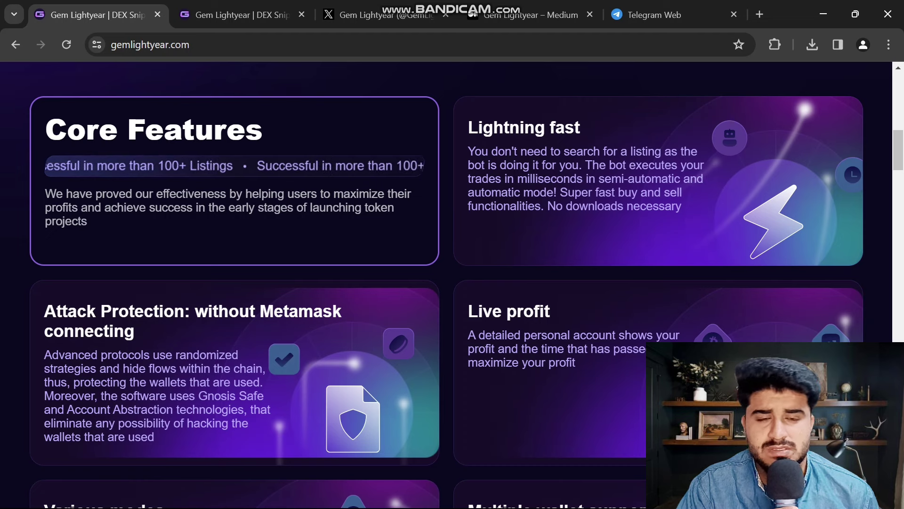
scroll(452, 283, "down", 2)
scroll(452, 283, "down", 1)
scroll(452, 282, "down", 2)
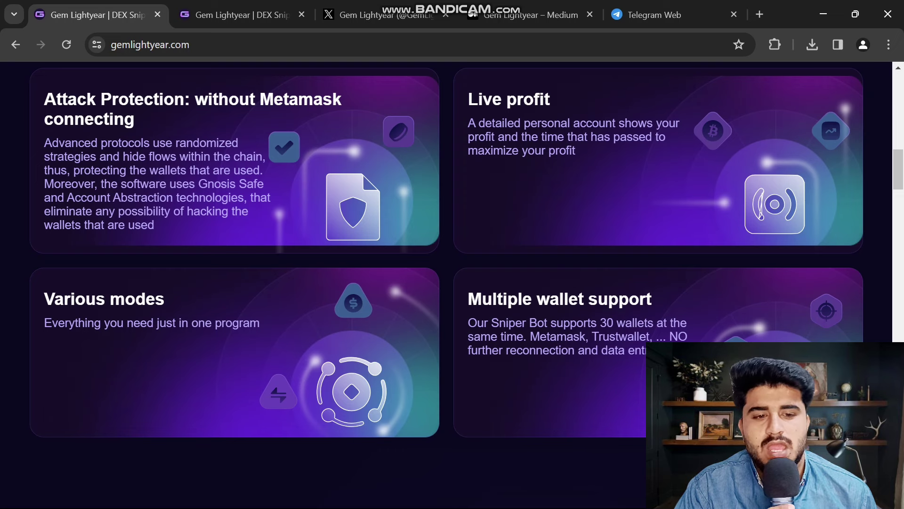
scroll(452, 254, "down", 1)
scroll(452, 254, "down", 3)
scroll(452, 254, "down", 3)
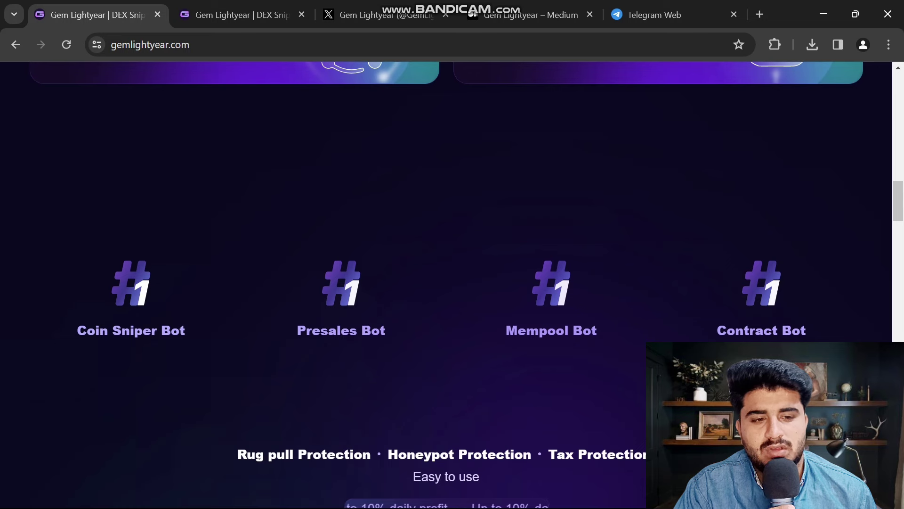
scroll(453, 255, "down", 3)
scroll(452, 255, "down", 2)
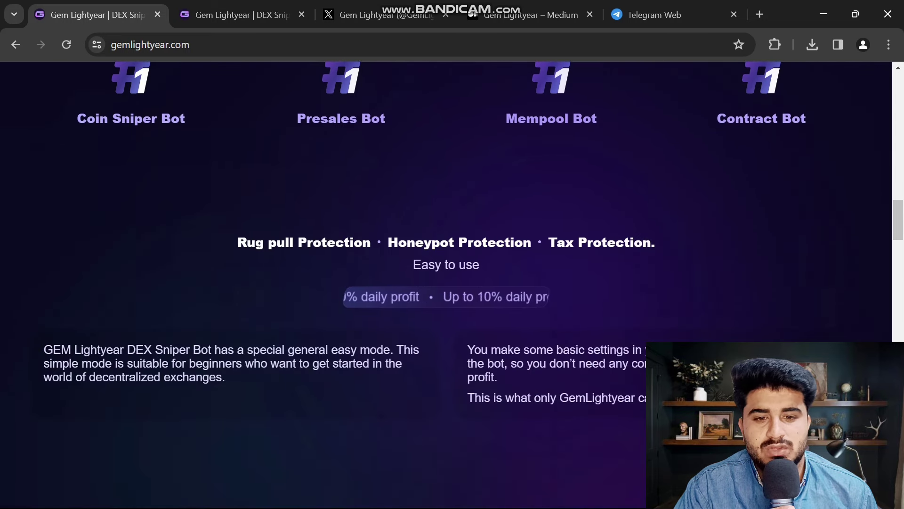
scroll(452, 255, "down", 2)
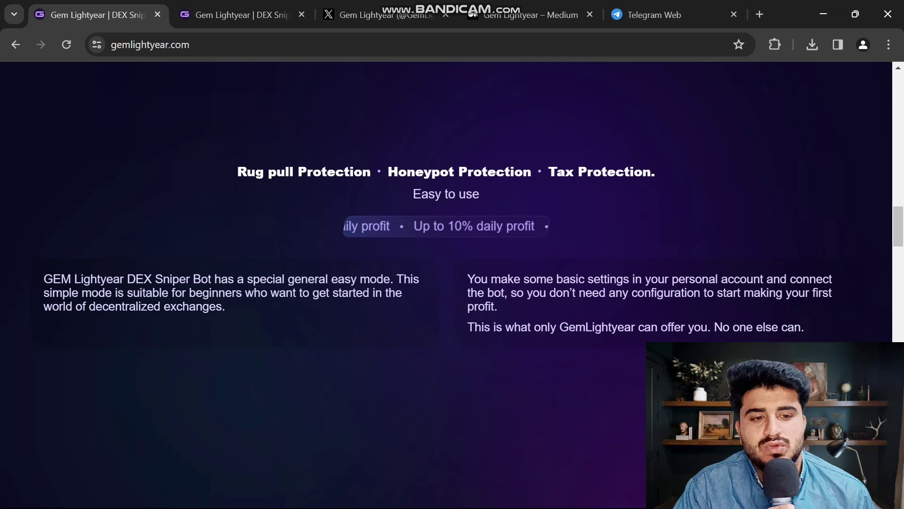
scroll(452, 283, "down", 2)
scroll(452, 283, "down", 2)
scroll(452, 283, "down", 2)
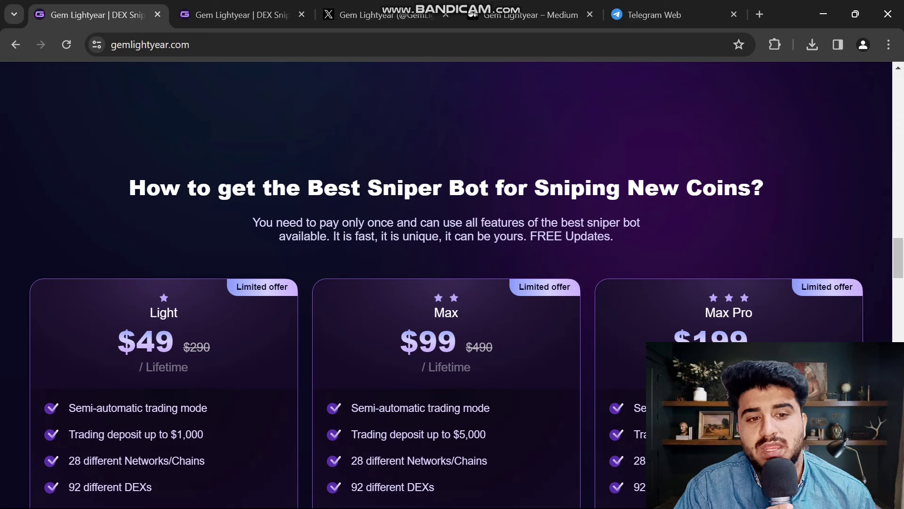
scroll(452, 282, "down", 1)
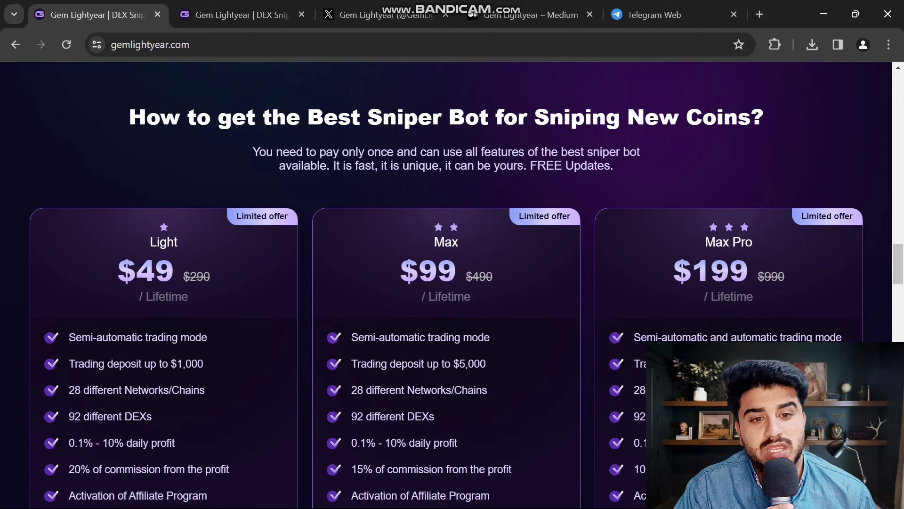
scroll(453, 283, "down", 1)
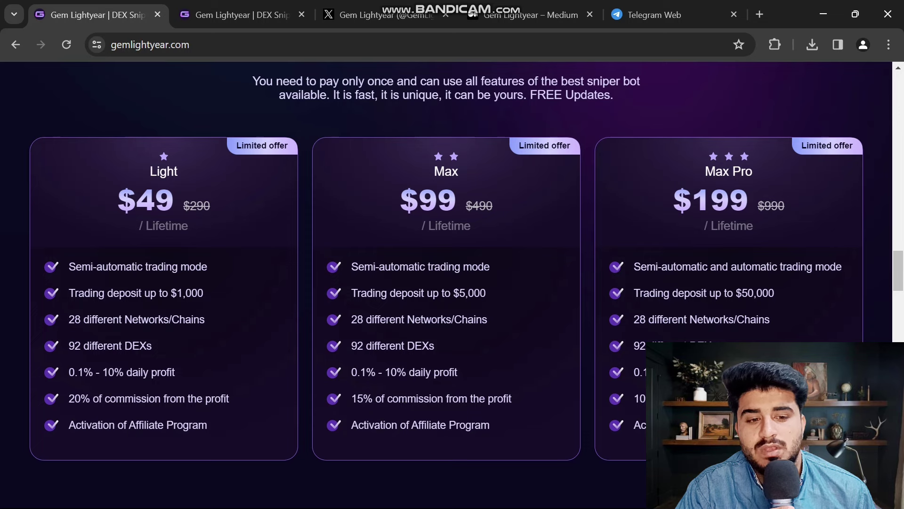
scroll(453, 282, "down", 3)
scroll(452, 283, "down", 3)
scroll(452, 282, "down", 2)
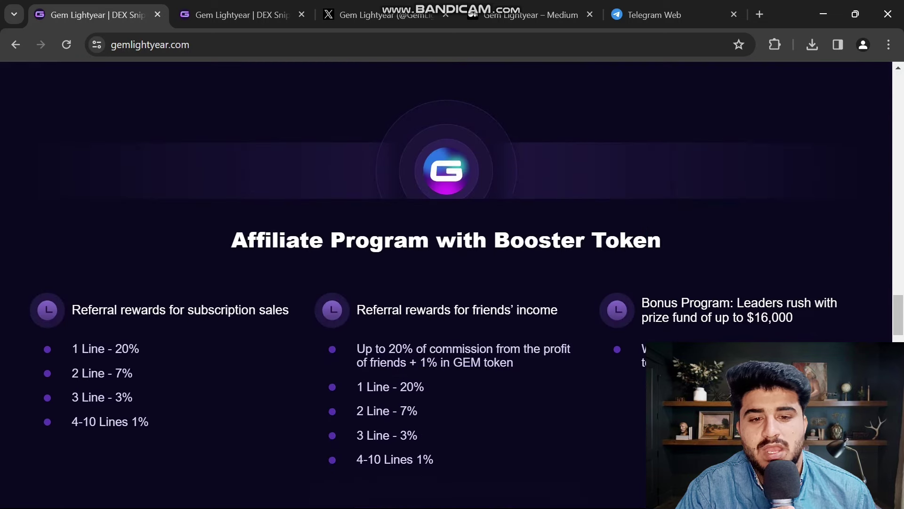
scroll(452, 283, "down", 2)
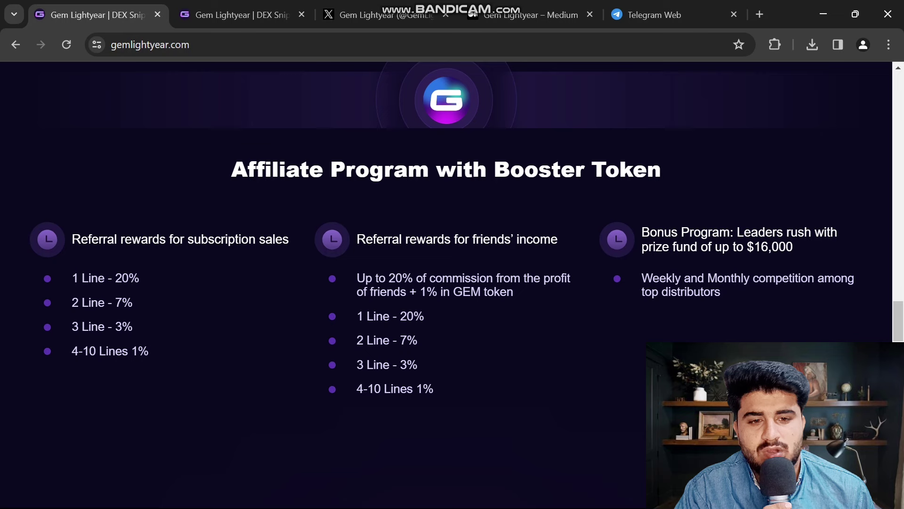
scroll(452, 283, "down", 2)
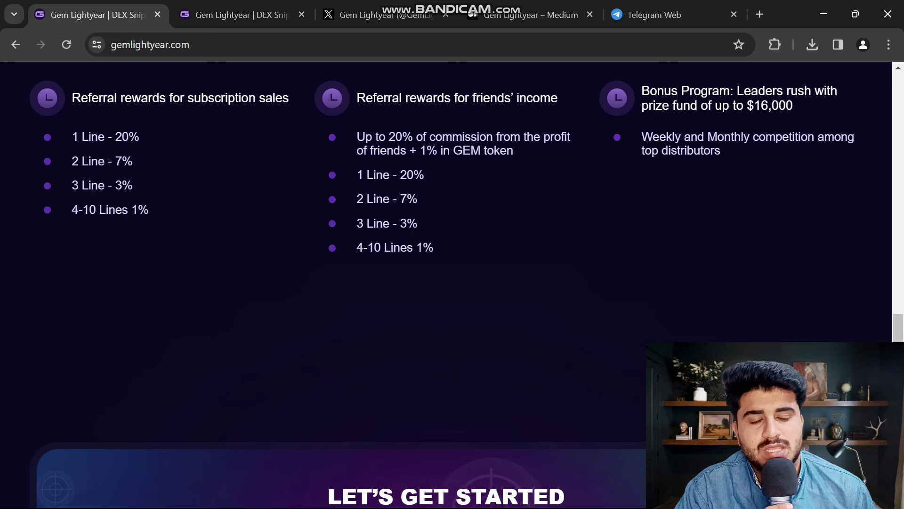
scroll(452, 282, "down", 2)
scroll(452, 283, "down", 3)
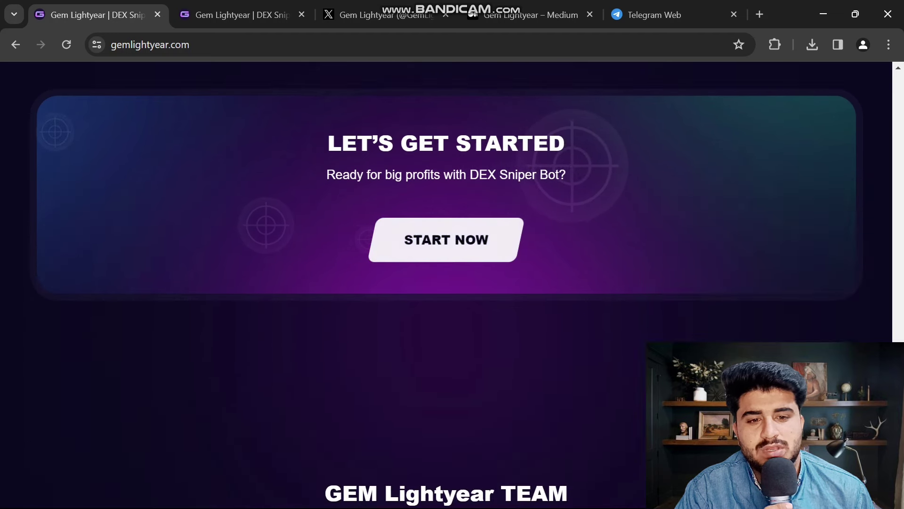
scroll(453, 283, "down", 4)
scroll(452, 283, "down", 2)
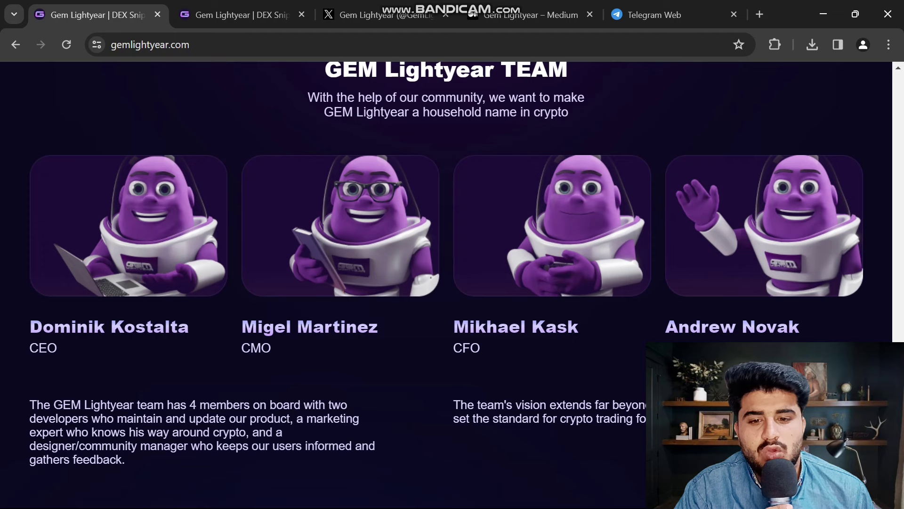
scroll(452, 283, "down", 1)
scroll(452, 282, "down", 2)
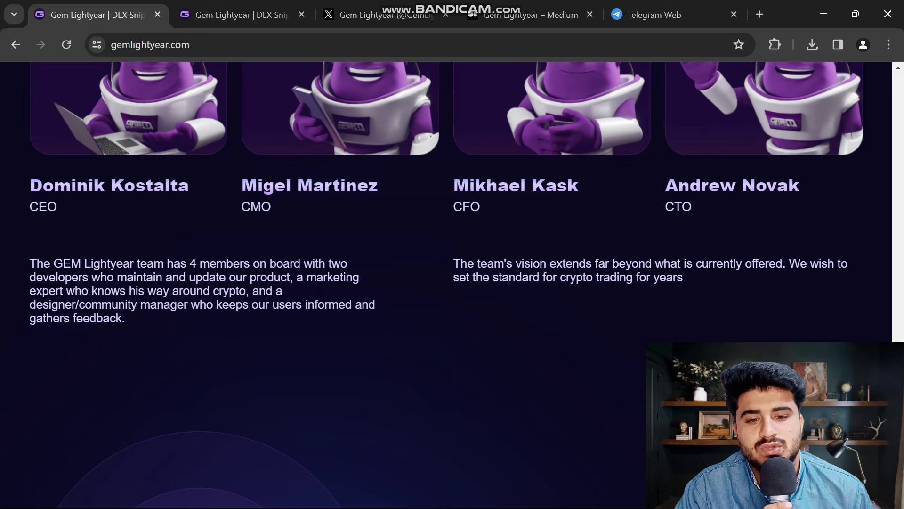
scroll(453, 283, "down", 5)
scroll(452, 283, "down", 5)
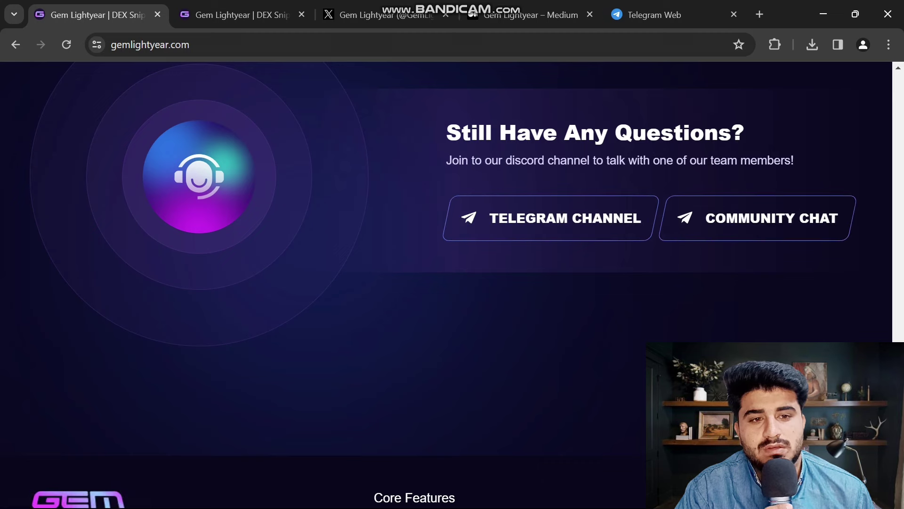
Browse the GEMLightyear Community chat in Telegram Web, then return to the Gem Lightyear footer.
left_click(654, 14)
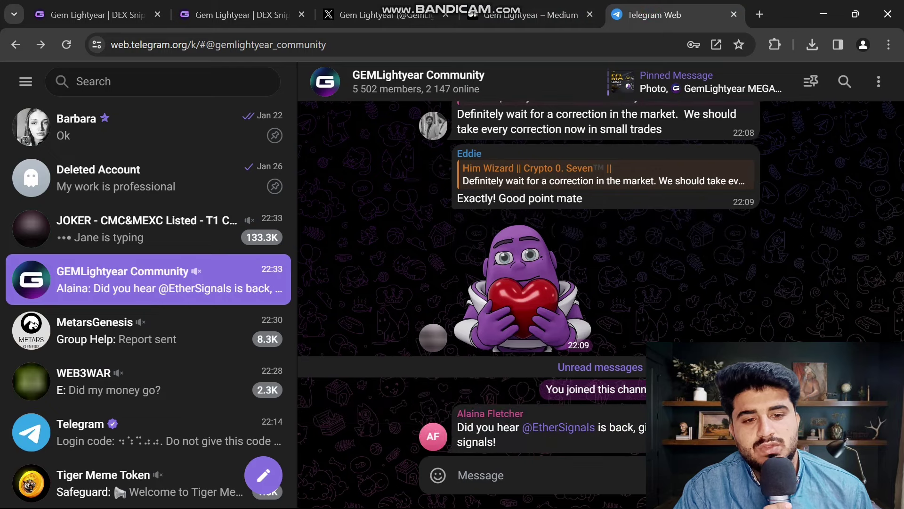
scroll(530, 247, "up", 5)
scroll(531, 247, "down", 5)
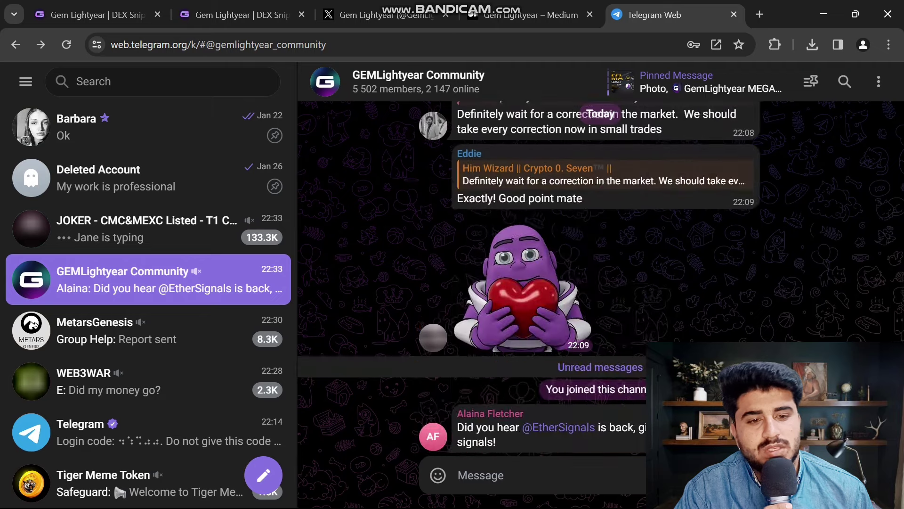
scroll(530, 247, "up", 10)
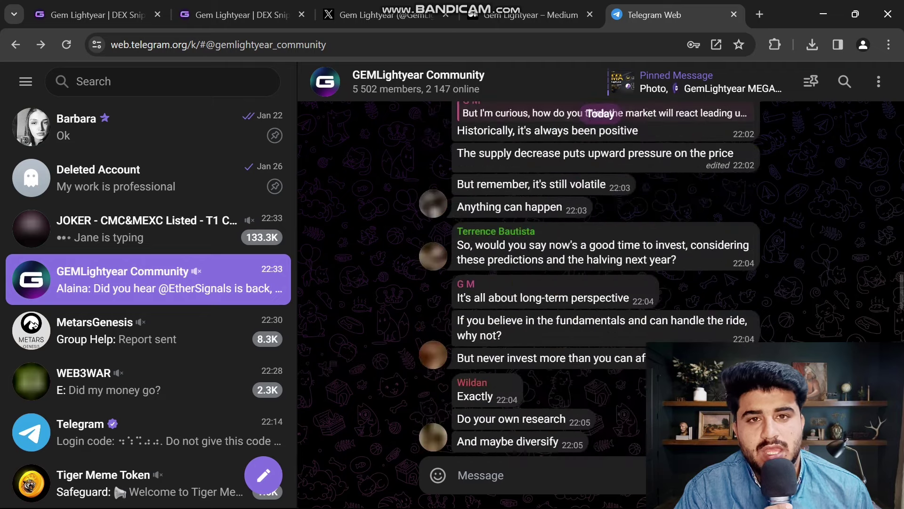
scroll(529, 247, "up", 5)
scroll(529, 247, "up", 5)
scroll(530, 247, "up", 5)
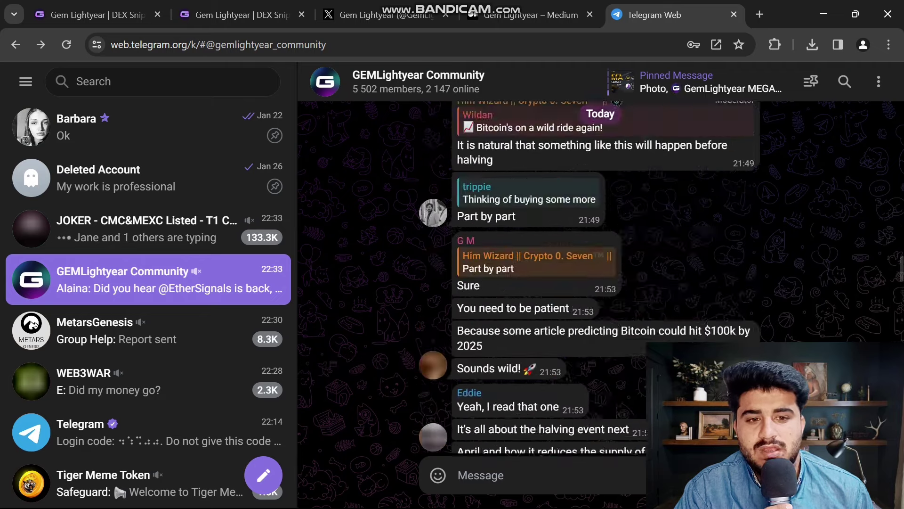
scroll(529, 248, "up", 5)
scroll(530, 247, "down", 5)
scroll(530, 248, "down", 5)
scroll(530, 248, "down", 3)
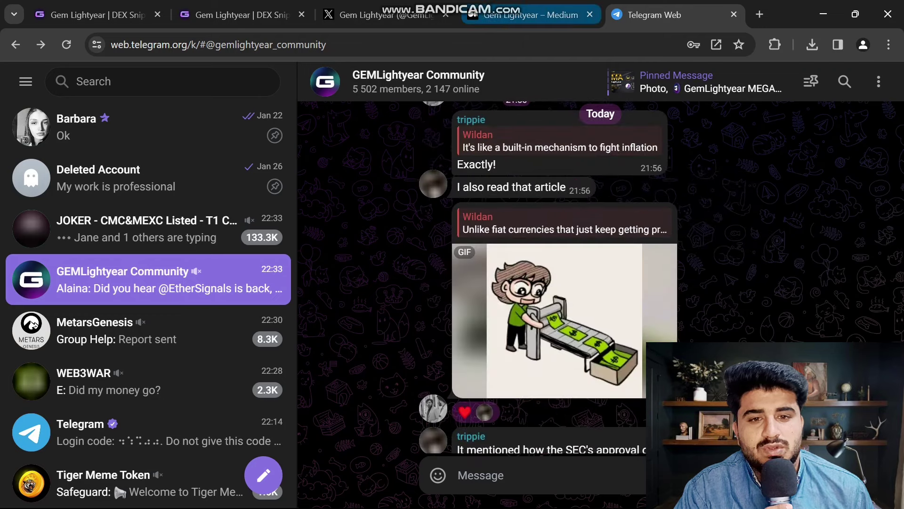
left_click(99, 14)
scroll(453, 247, "down", 3)
scroll(452, 248, "down", 3)
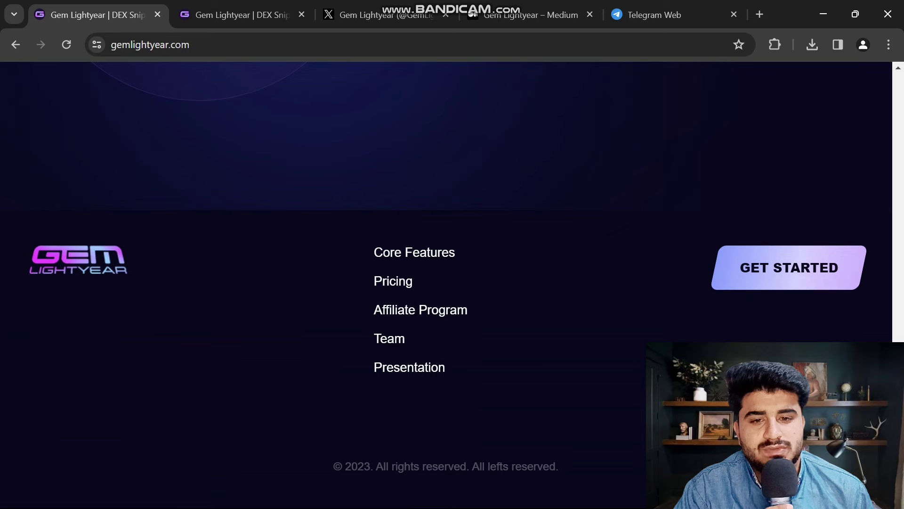
Open Live Trading in a new tab, then view the Sniper Bot page's three plans.
left_click(240, 15)
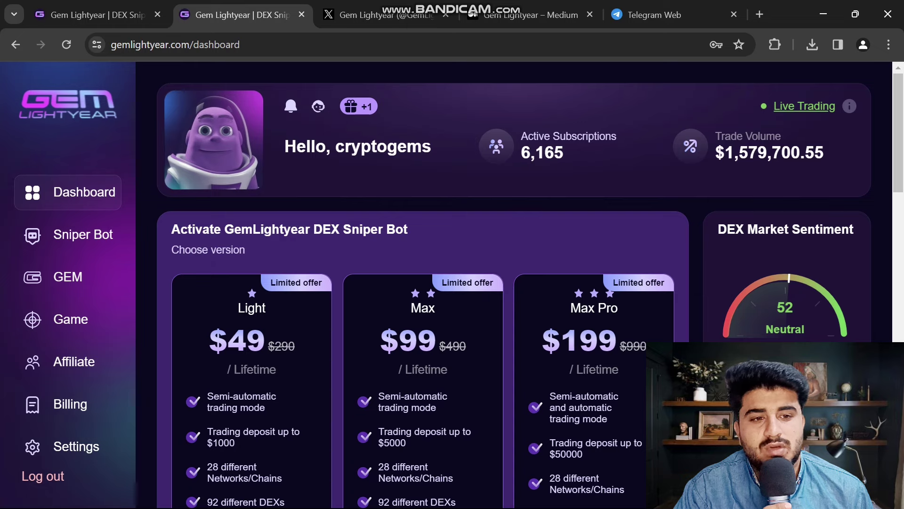
right_click(804, 106)
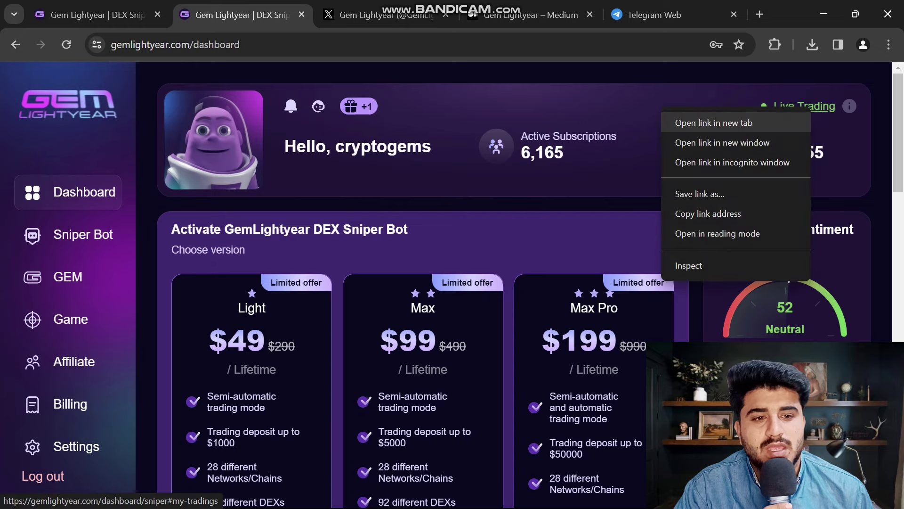
left_click(714, 122)
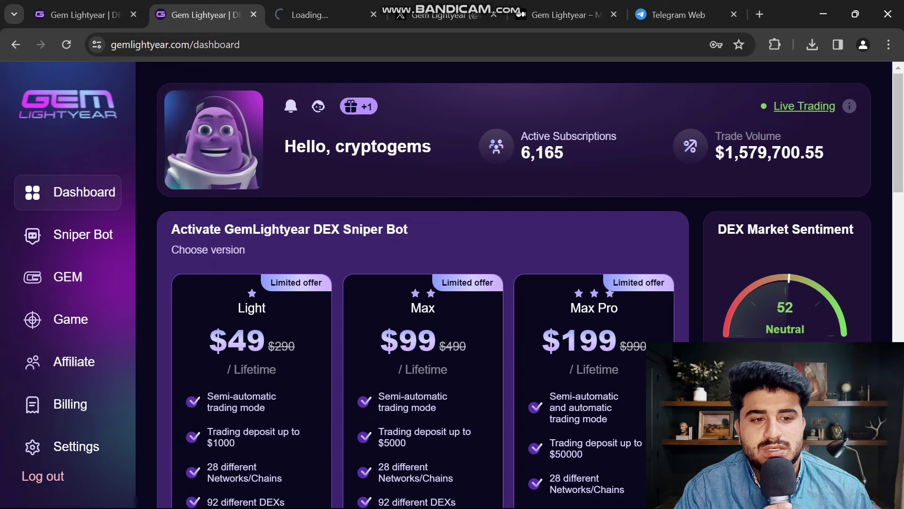
left_click(804, 106)
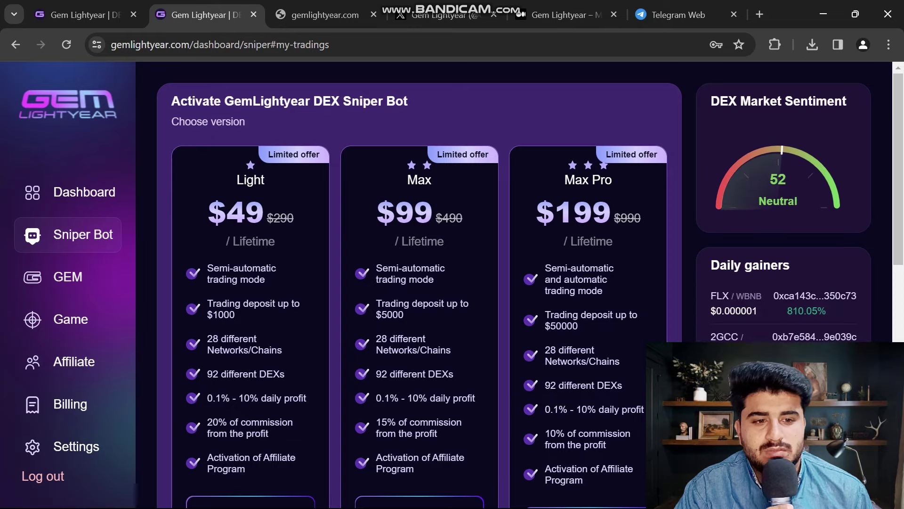
scroll(419, 283, "down", 5)
scroll(419, 283, "down", 5)
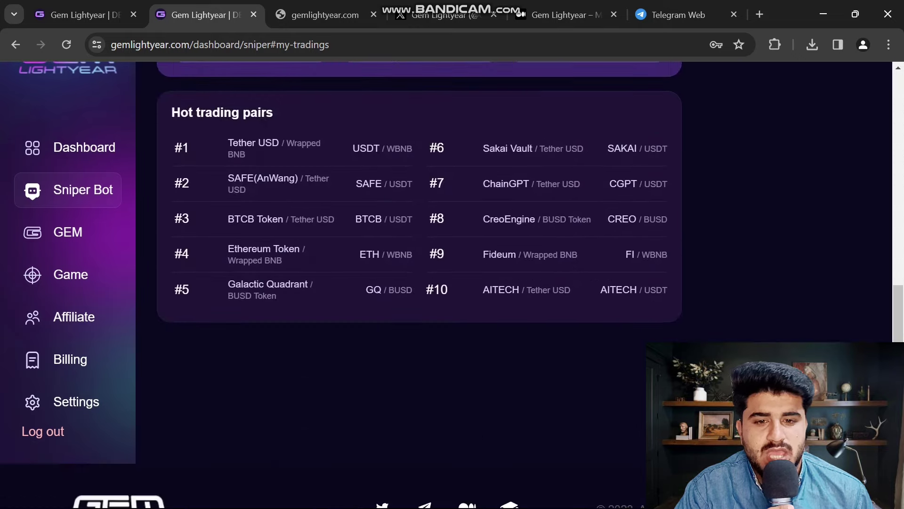
scroll(419, 282, "up", 5)
scroll(419, 282, "up", 3)
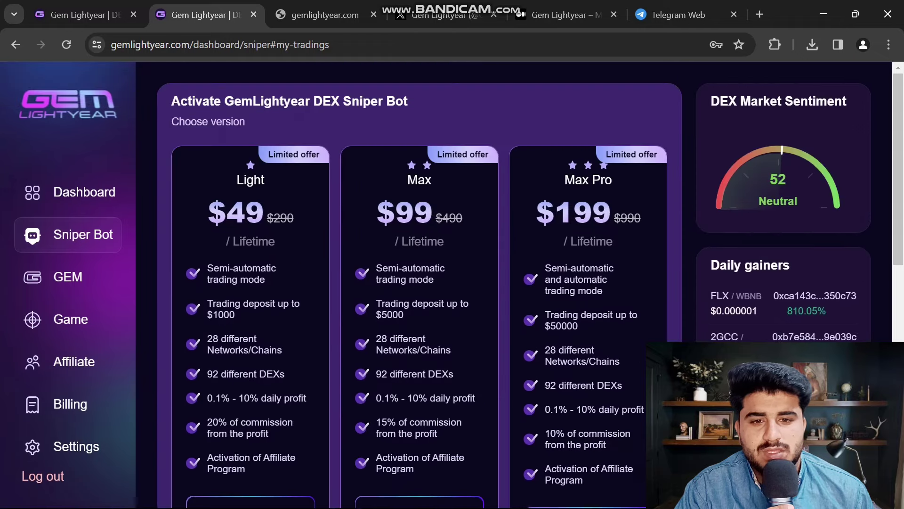
From the main dashboard, copy the referral registration link and review the Season 1 roadmap.
left_click(84, 191)
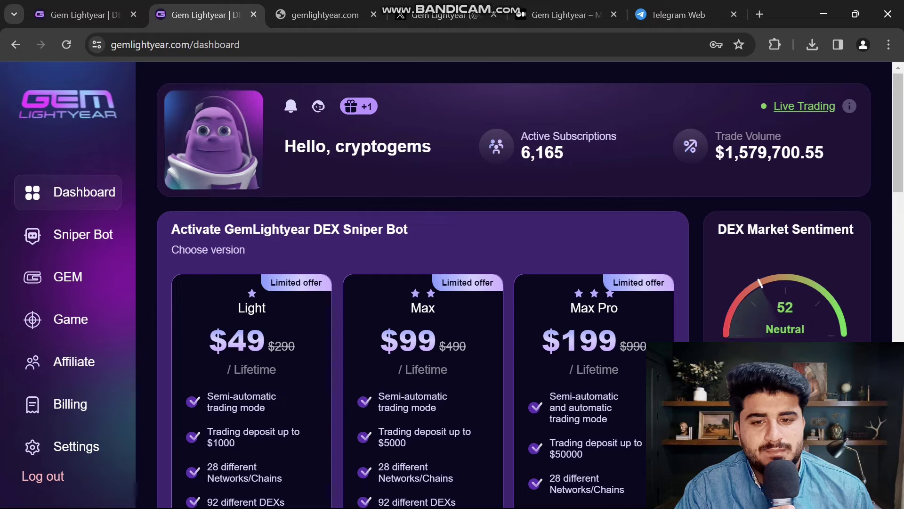
scroll(423, 283, "down", 3)
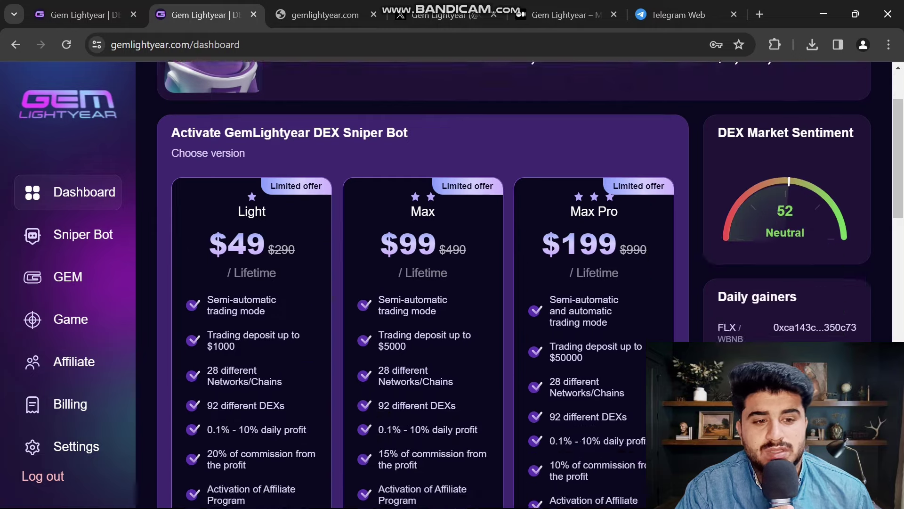
scroll(423, 282, "down", 4)
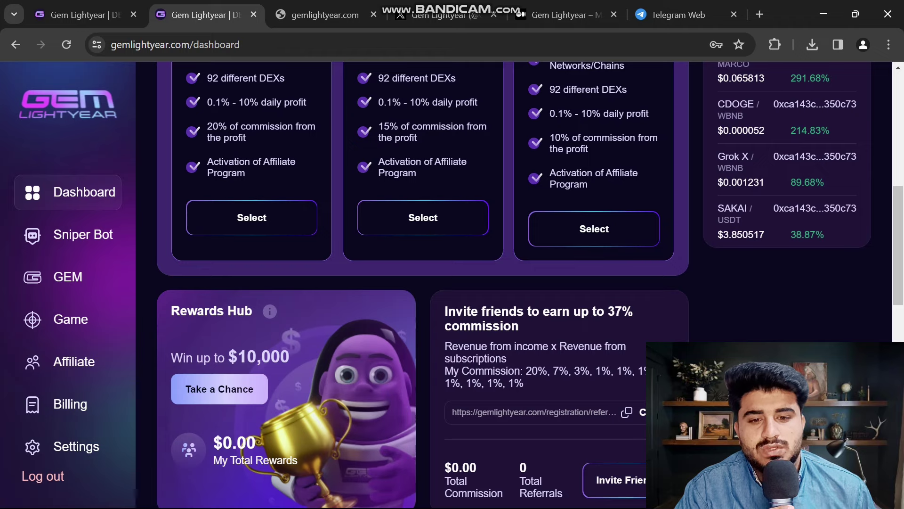
scroll(424, 282, "down", 1)
scroll(424, 283, "down", 1)
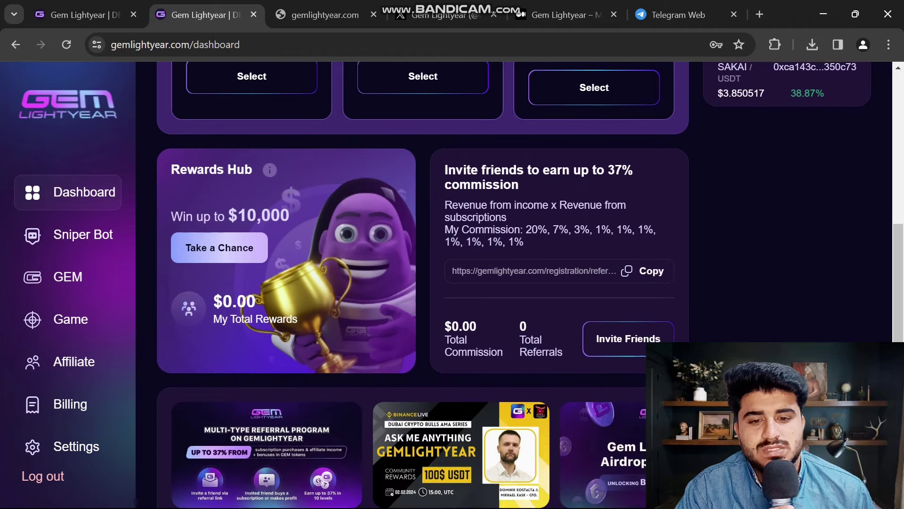
scroll(424, 283, "down", 3)
scroll(423, 283, "up", 4)
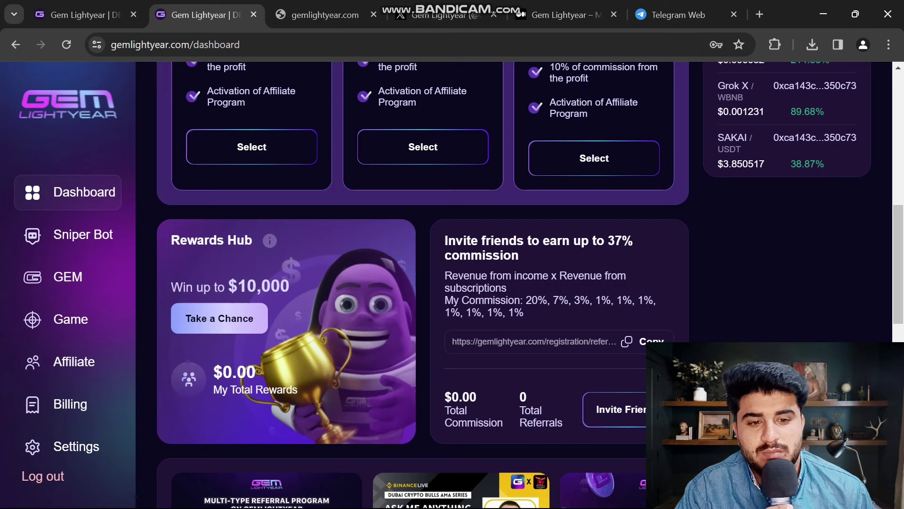
left_click(650, 341)
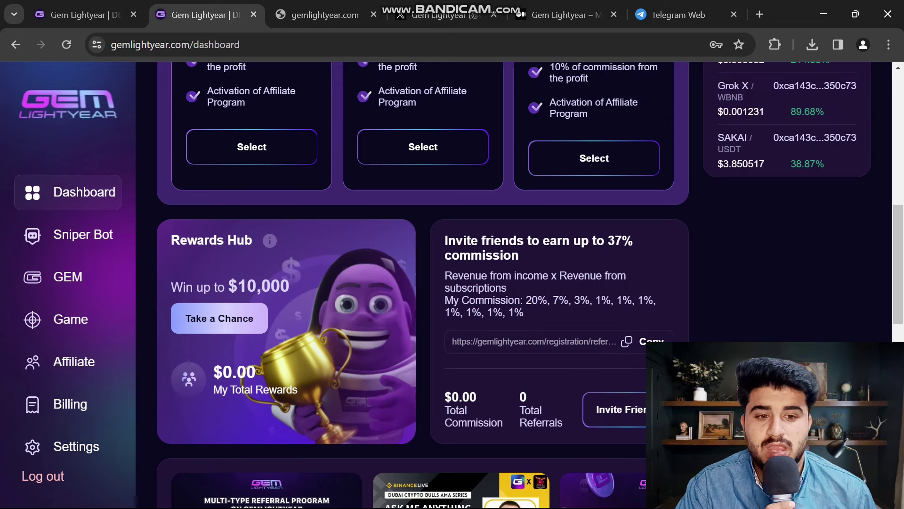
scroll(424, 282, "down", 5)
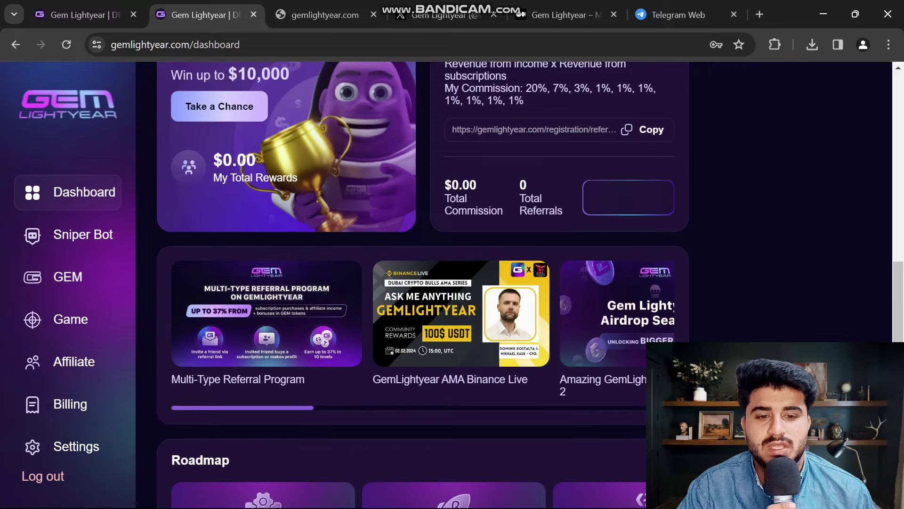
scroll(424, 282, "down", 5)
scroll(424, 283, "down", 2)
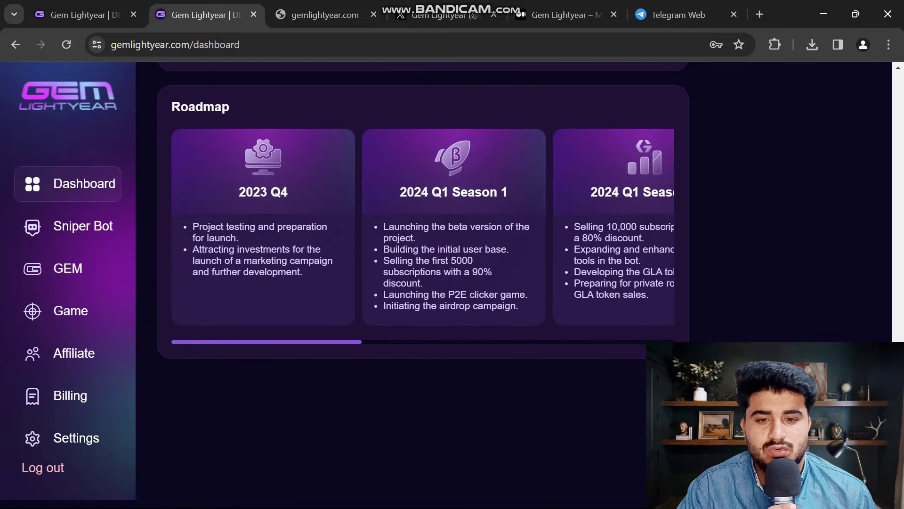
scroll(423, 282, "up", 1)
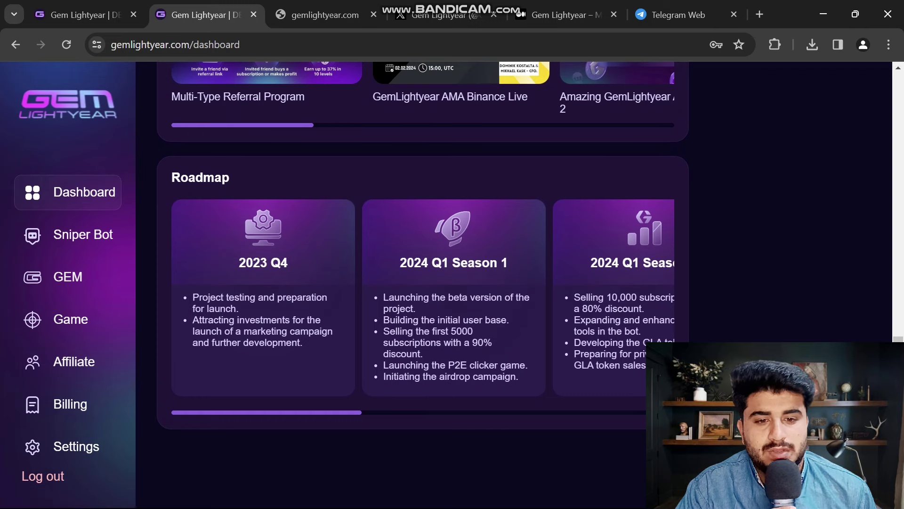
left_click_drag(582, 283, 418, 319)
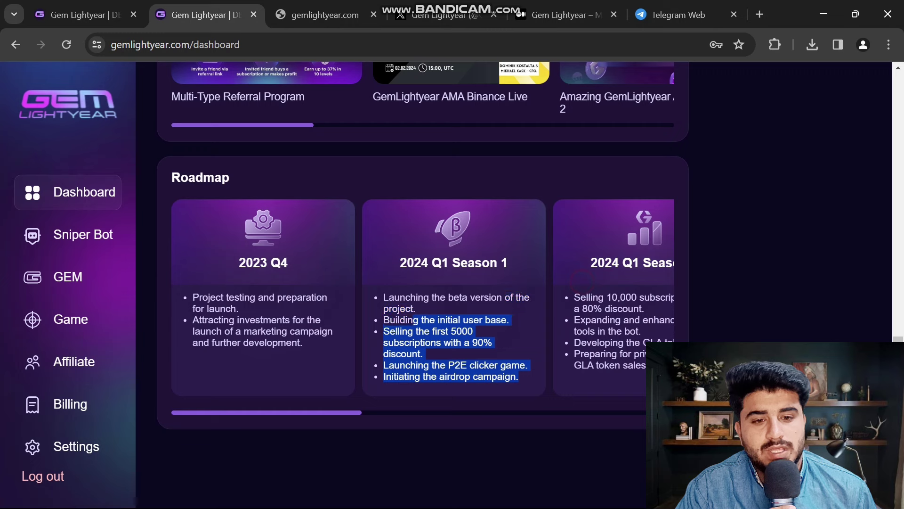
left_click(467, 421)
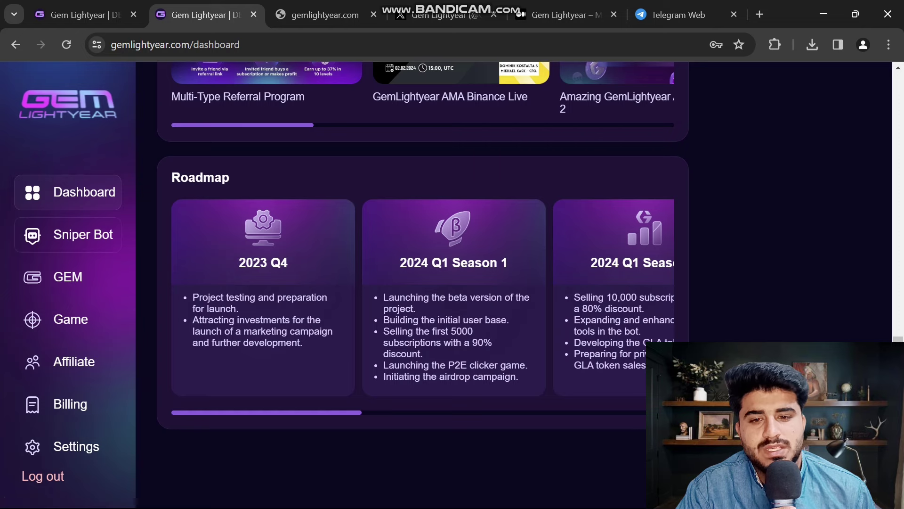
Bring up the $49 Light plan's Tether USD (TRC20) wallet address, then close the payment dialog.
left_click(82, 234)
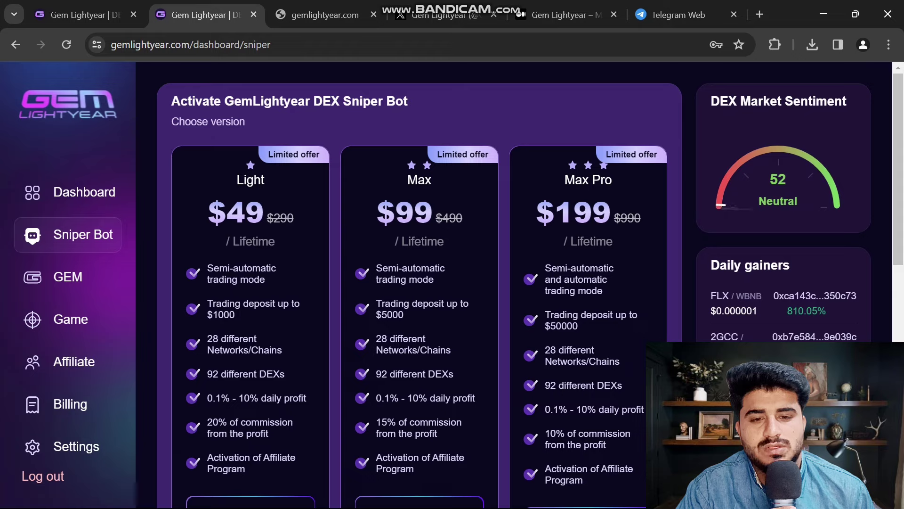
scroll(416, 283, "down", 2)
scroll(417, 282, "down", 1)
left_click(250, 372)
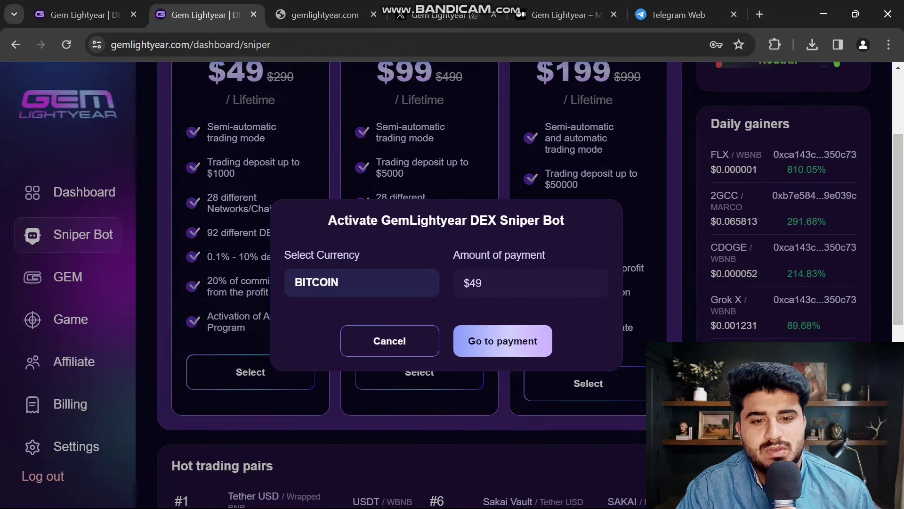
left_click(362, 281)
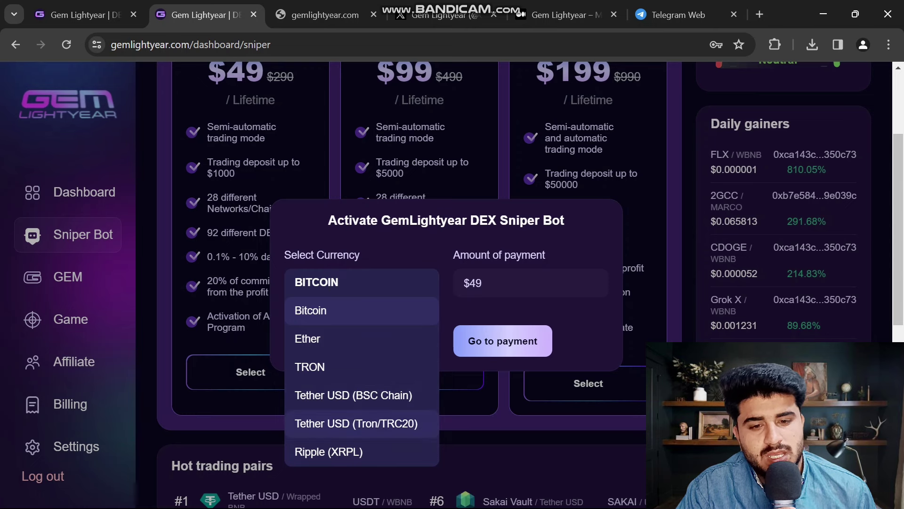
left_click(356, 423)
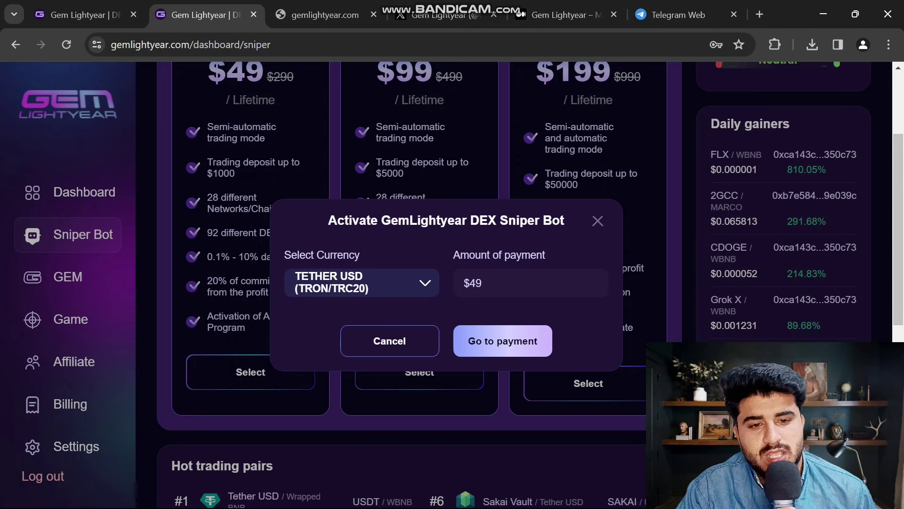
left_click(502, 341)
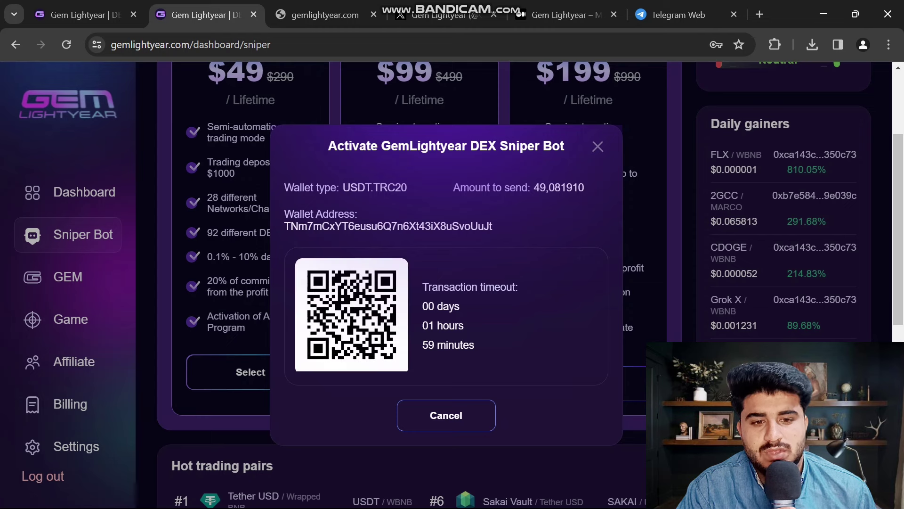
left_click_drag(492, 226, 284, 216)
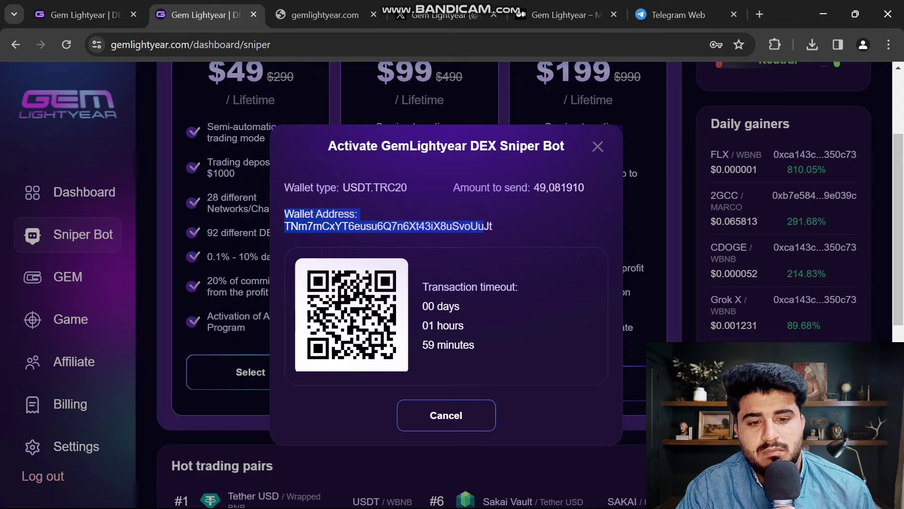
left_click(597, 145)
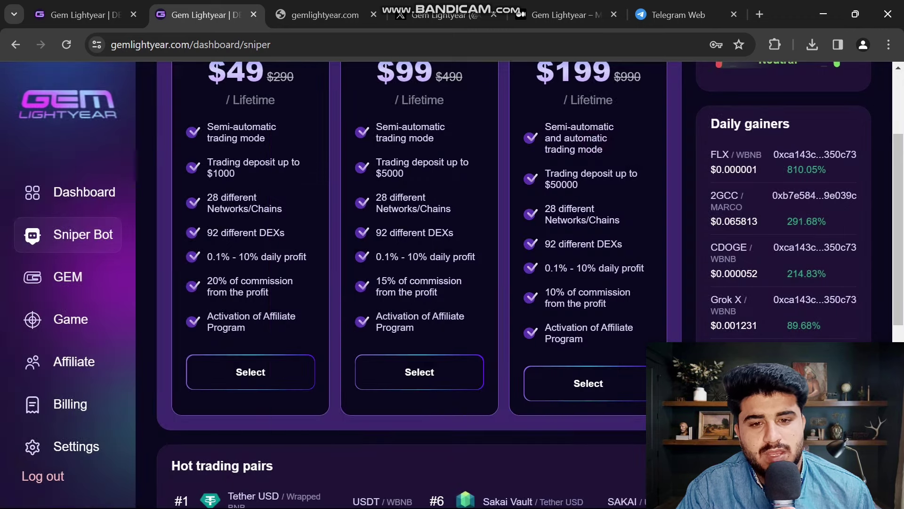
Browse the GEM page, then view the Game page's 0.00 GLA balance and pricing cards.
left_click(69, 276)
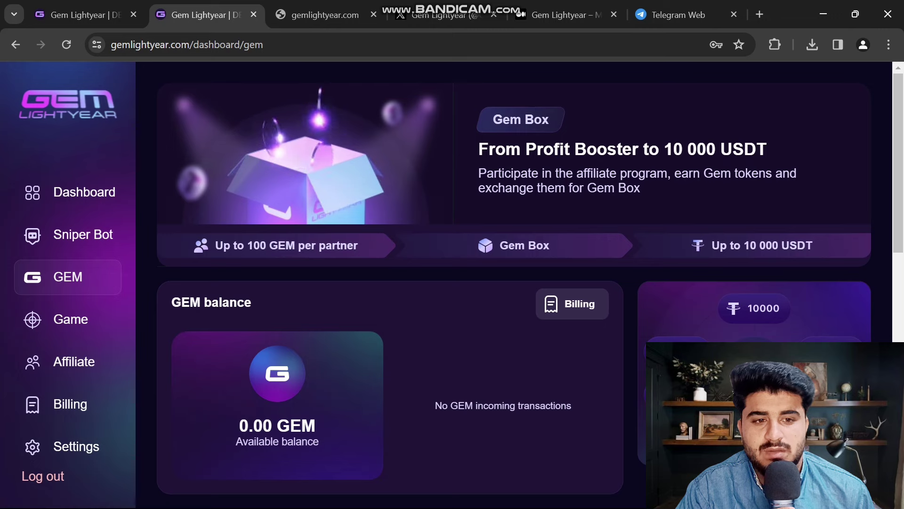
scroll(452, 283, "down", 5)
scroll(452, 282, "down", 5)
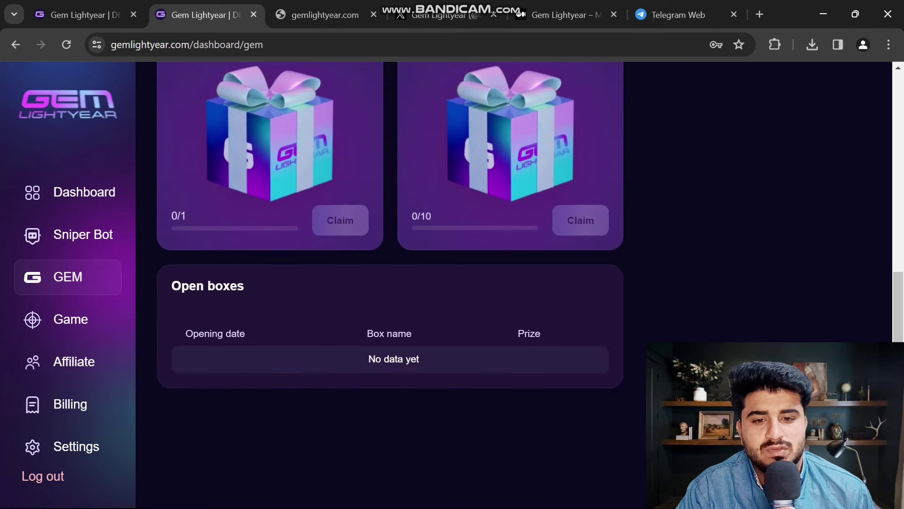
scroll(453, 283, "up", 4)
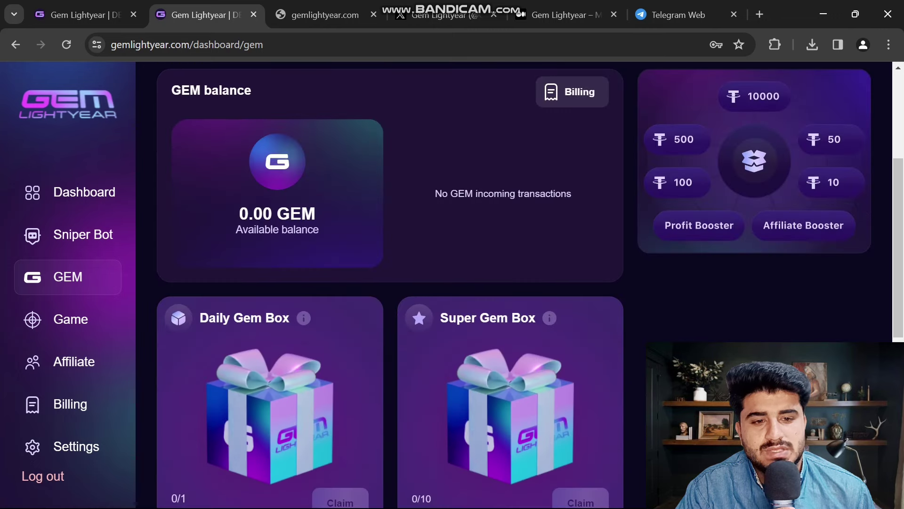
left_click(71, 319)
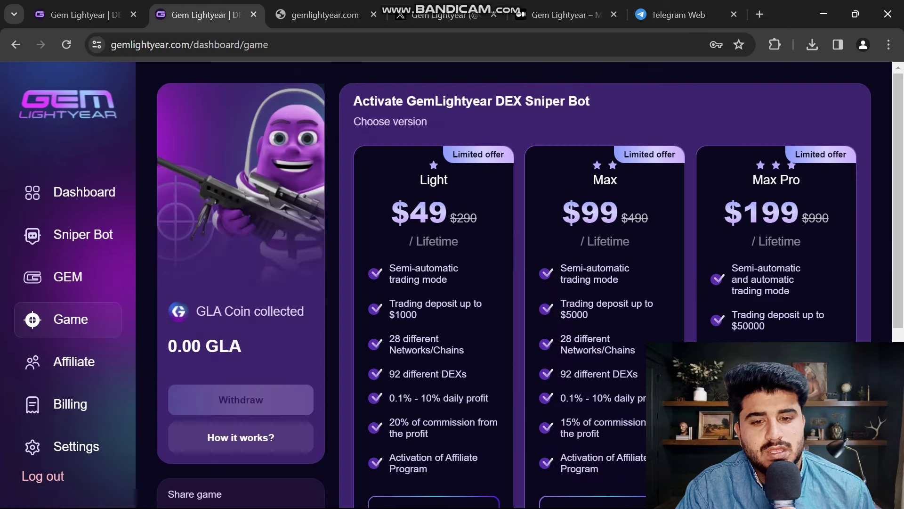
scroll(452, 283, "down", 1)
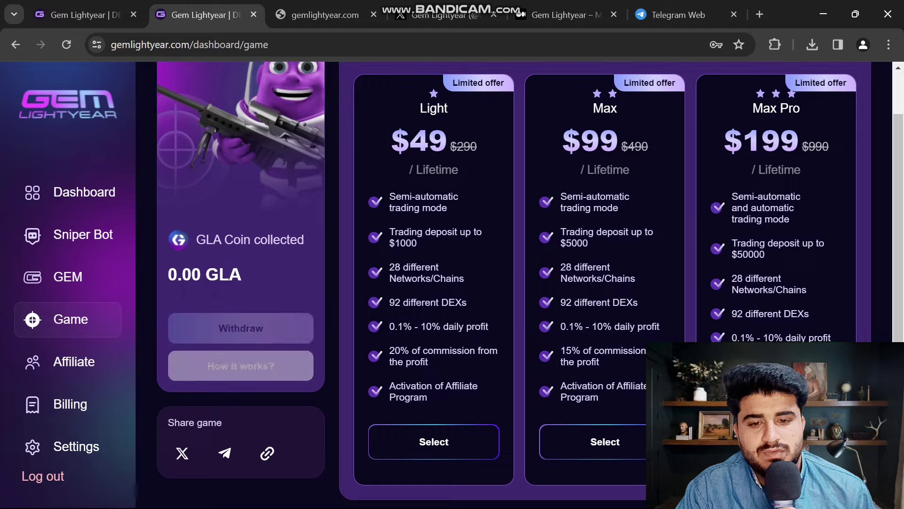
scroll(453, 283, "down", 2)
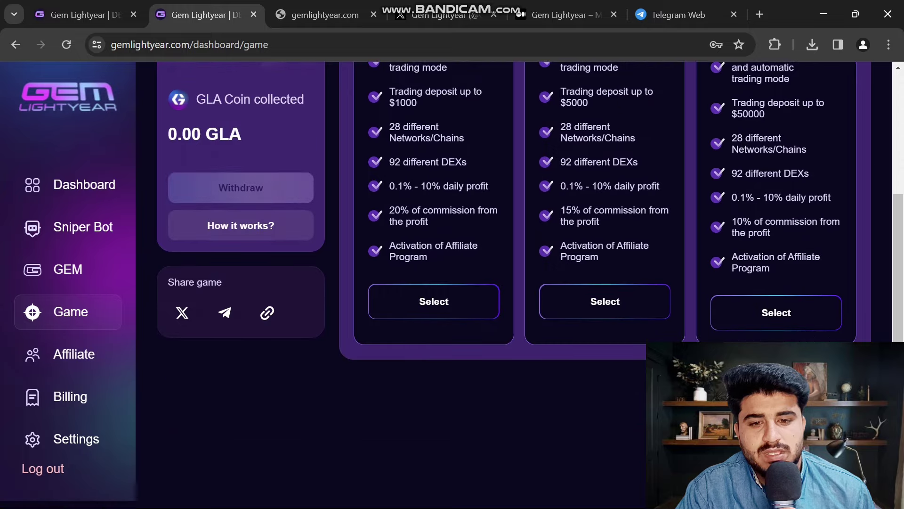
Copy the affiliate referral link on the Affiliate page, then visit Billing and the main dashboard.
left_click(74, 354)
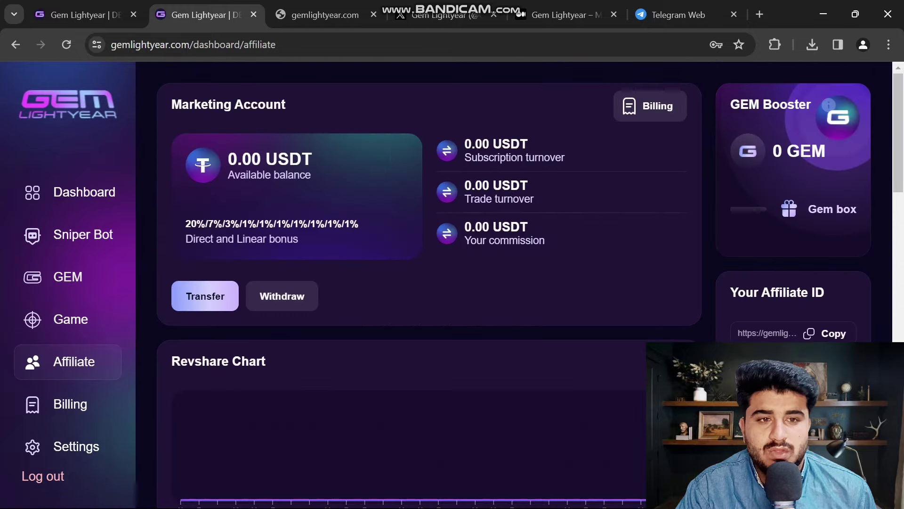
scroll(424, 283, "down", 4)
scroll(424, 283, "down", 3)
scroll(424, 283, "down", 4)
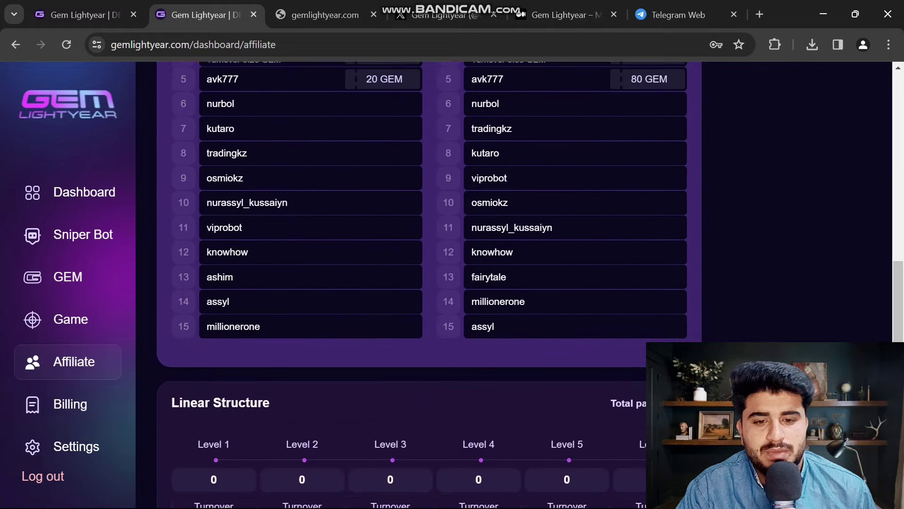
scroll(425, 283, "down", 4)
scroll(424, 283, "down", 3)
scroll(425, 282, "down", 2)
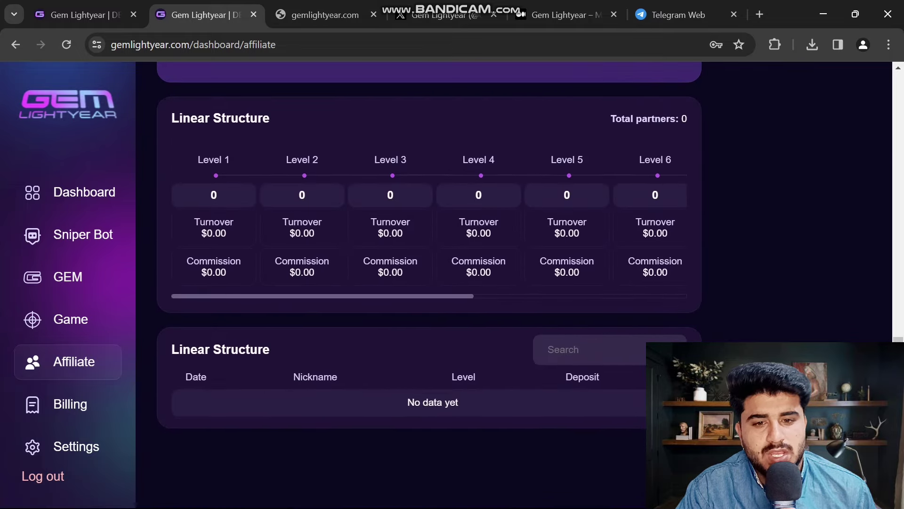
scroll(424, 283, "down", 3)
scroll(424, 283, "down", 3)
scroll(424, 282, "up", 6)
scroll(424, 283, "up", 5)
scroll(425, 283, "up", 5)
scroll(424, 282, "up", 3)
scroll(423, 283, "up", 1)
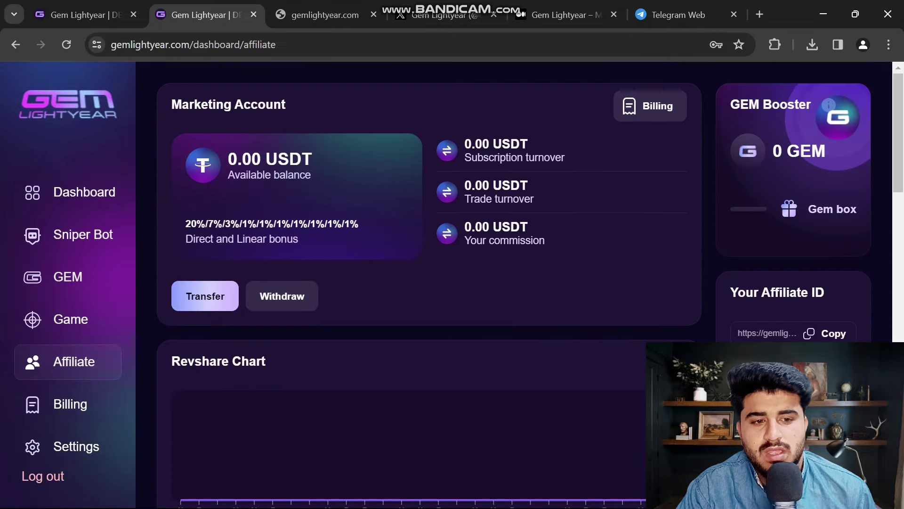
left_click(825, 333)
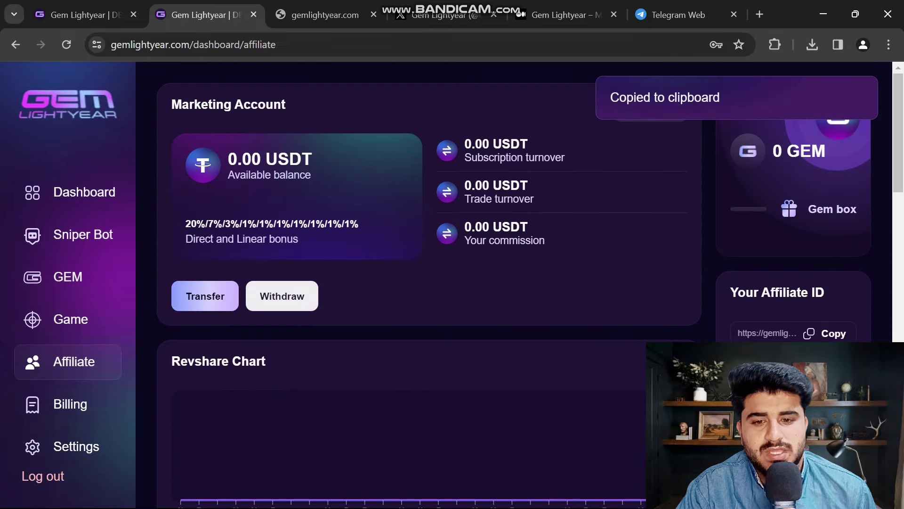
left_click(70, 404)
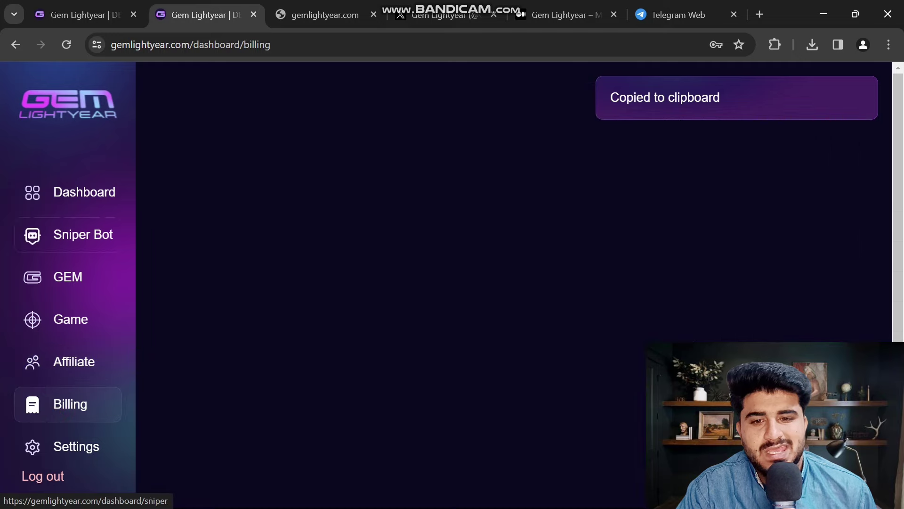
left_click(85, 191)
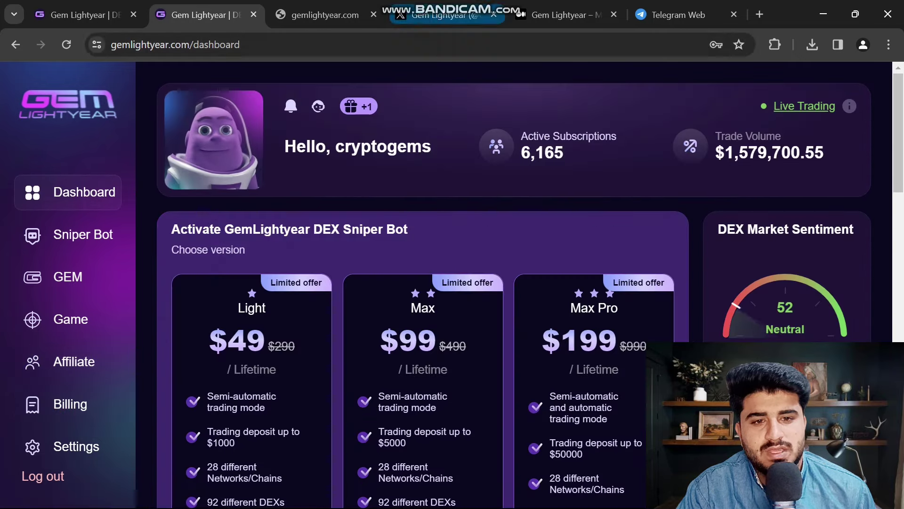
Dismiss the X notifications prompt and scroll Gem Lightyear's posts before switching to Medium.
left_click(446, 15)
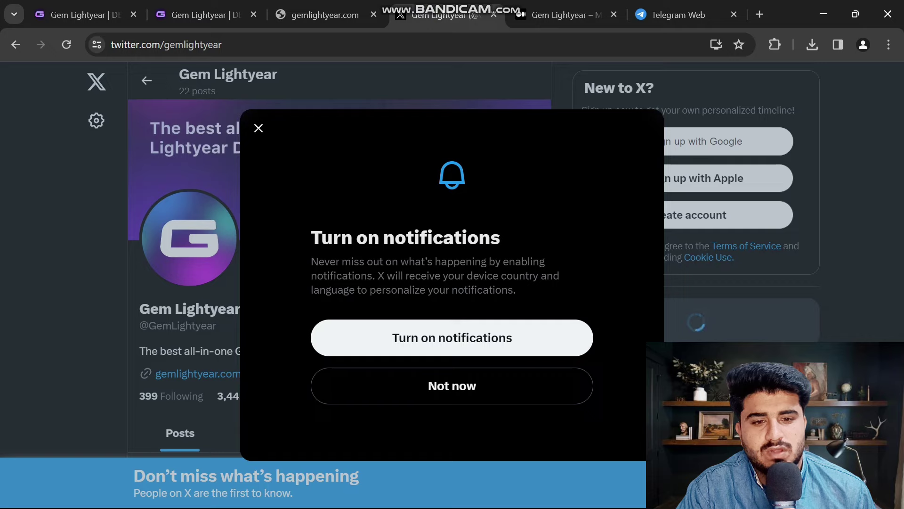
left_click(448, 387)
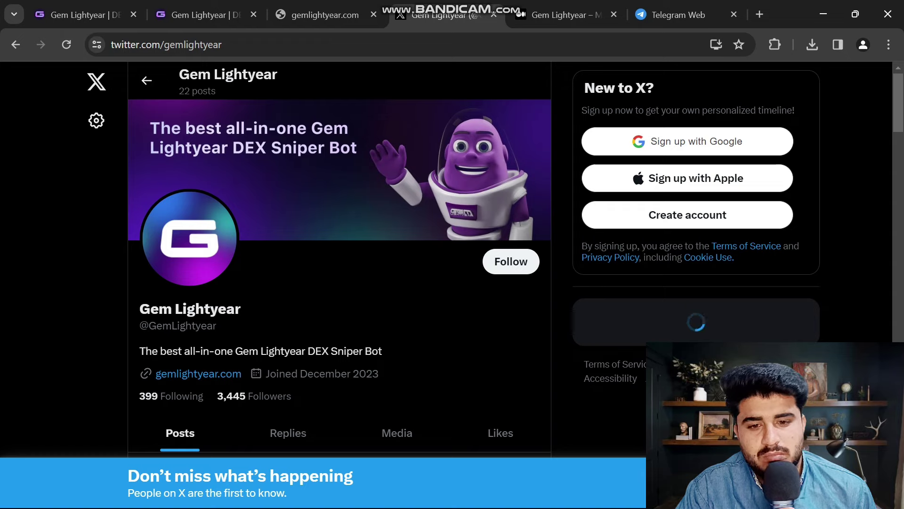
scroll(339, 283, "down", 4)
scroll(339, 283, "down", 4)
scroll(339, 283, "down", 3)
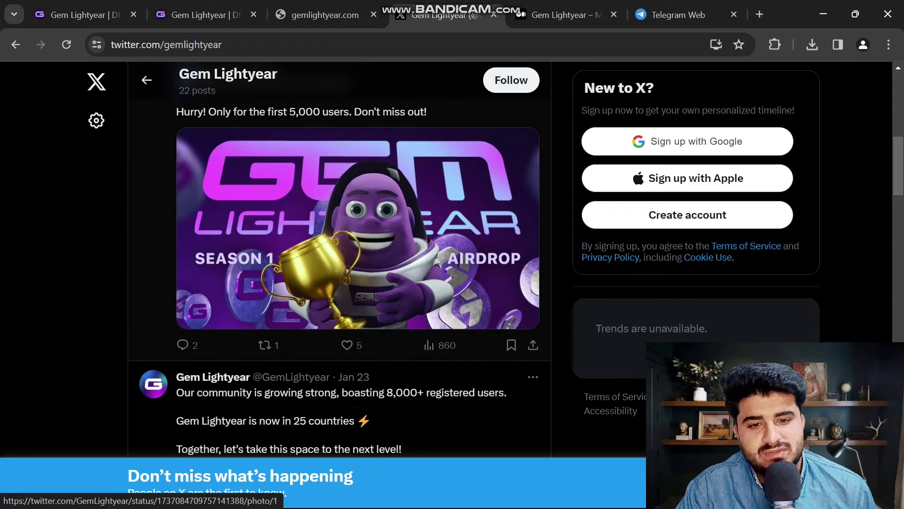
scroll(339, 282, "down", 3)
scroll(339, 282, "down", 4)
scroll(339, 282, "down", 3)
scroll(339, 283, "down", 4)
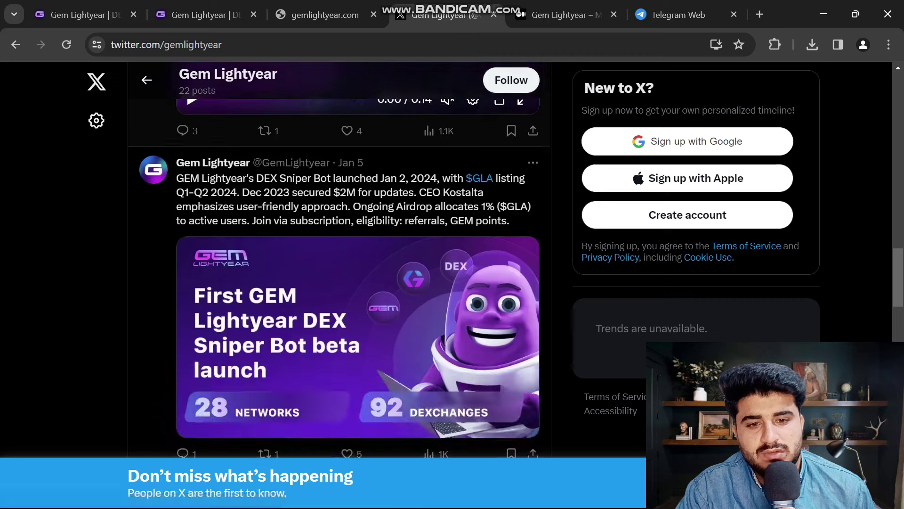
scroll(340, 283, "down", 4)
scroll(339, 283, "down", 4)
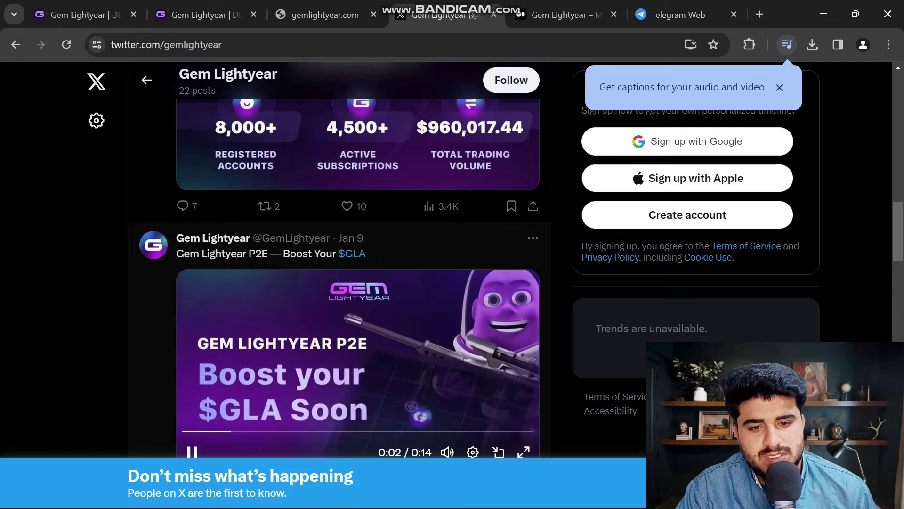
scroll(339, 283, "down", 2)
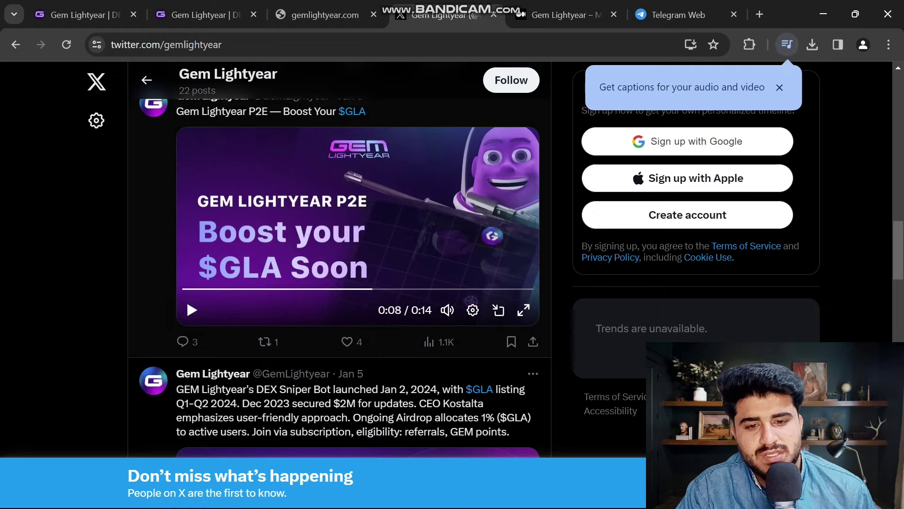
scroll(339, 283, "down", 4)
scroll(339, 282, "down", 4)
scroll(339, 282, "down", 4)
scroll(481, 254, "down", 3)
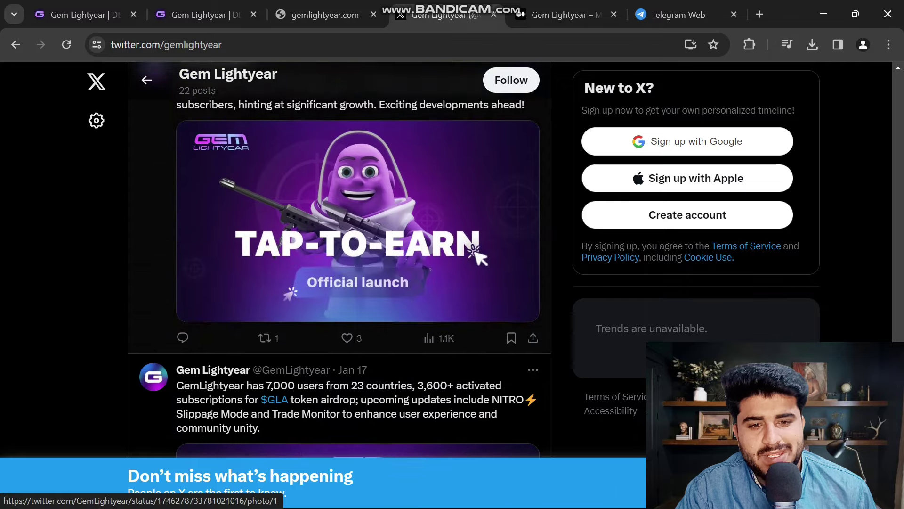
scroll(481, 255, "up", 6)
scroll(339, 283, "up", 6)
scroll(339, 282, "down", 4)
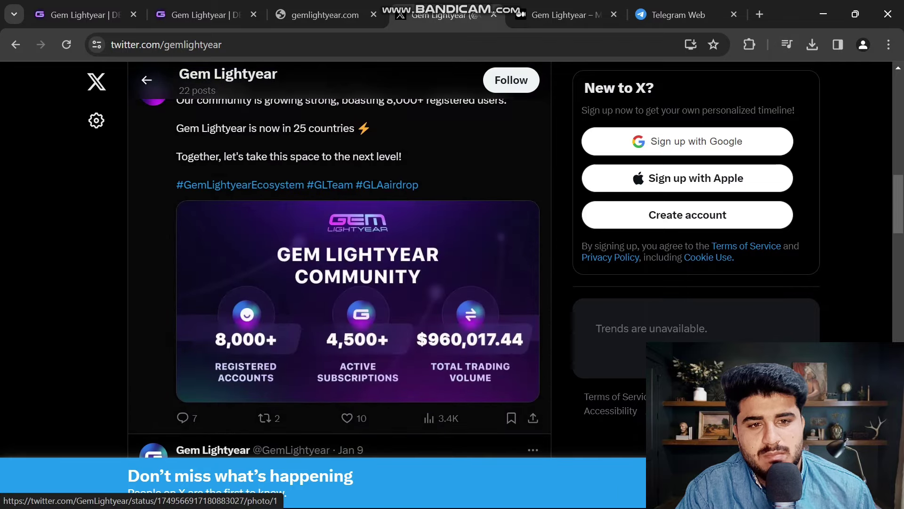
left_click(565, 14)
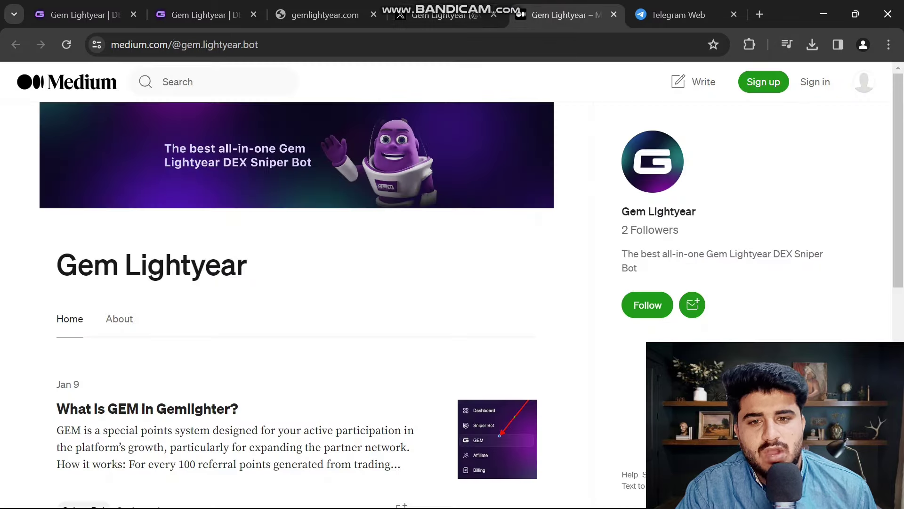
Go back to gemlightyear.com and scroll to the Various modes and Multiple wallet support cards.
left_click(80, 14)
scroll(452, 282, "up", 5)
scroll(453, 283, "up", 5)
scroll(452, 282, "up", 5)
scroll(452, 283, "up", 5)
scroll(452, 283, "up", 5)
scroll(452, 283, "up", 5)
scroll(452, 283, "up", 5)
scroll(452, 283, "up", 3)
scroll(453, 282, "up", 1)
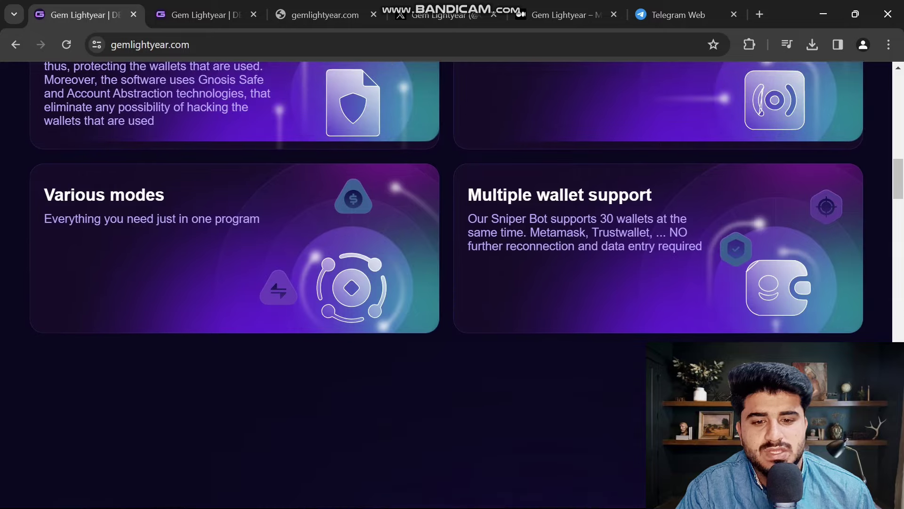